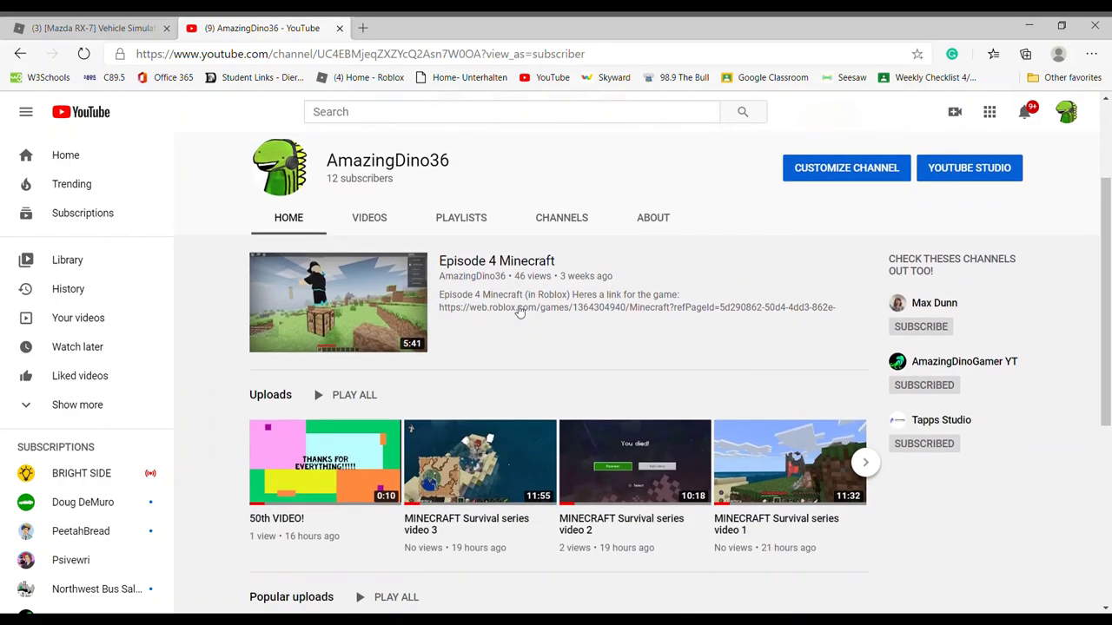
Scroll back to the top of the AmazingDino36 Home tab and open the channel customization view.
scroll(603, 345, "up", 4)
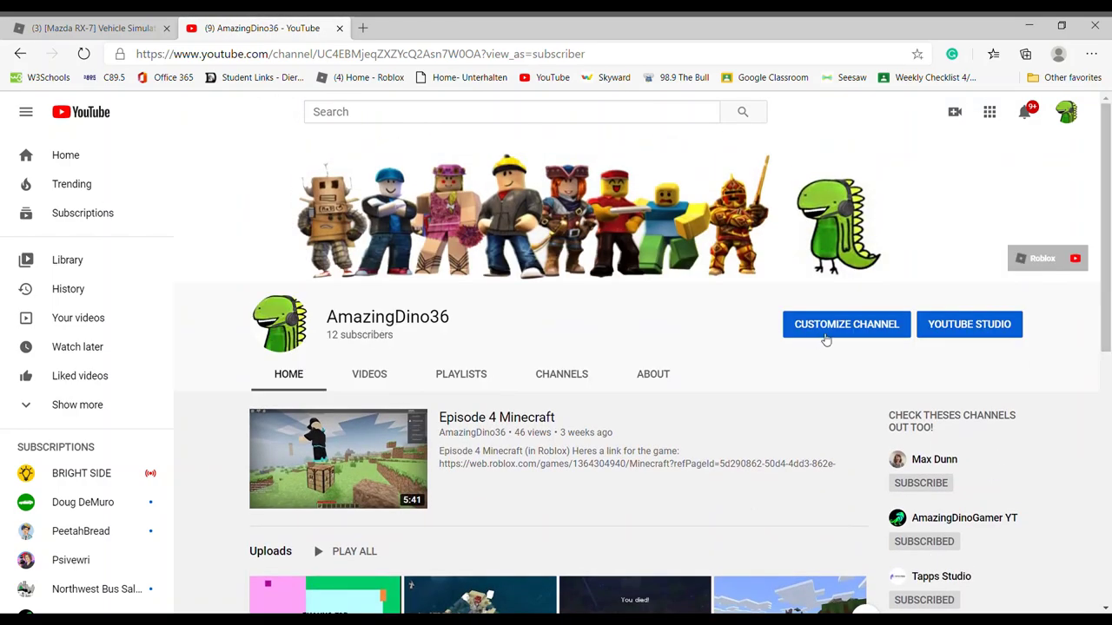
left_click(841, 329)
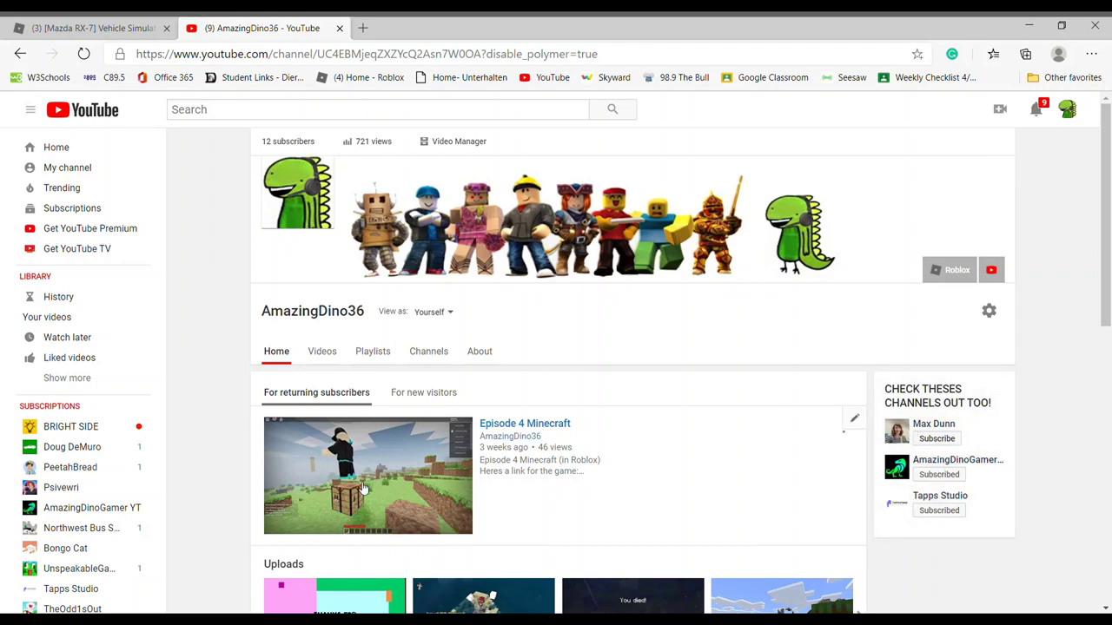
Switch the customization view to the For new visitors version of the channel.
scroll(353, 469, "down", 1)
scroll(353, 459, "down", 1)
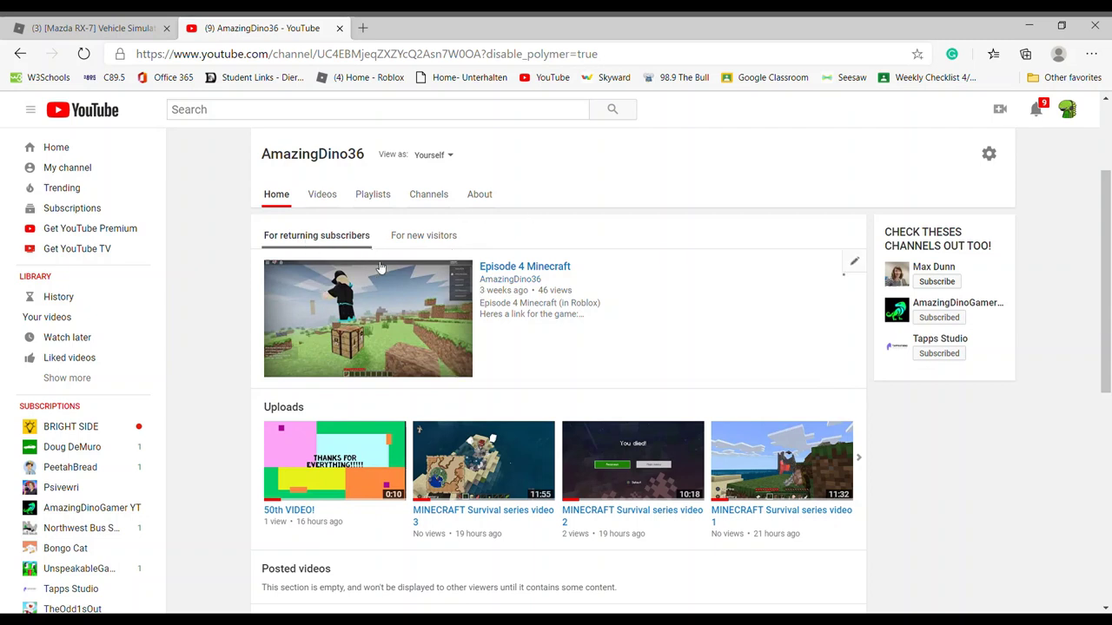
left_click(426, 237)
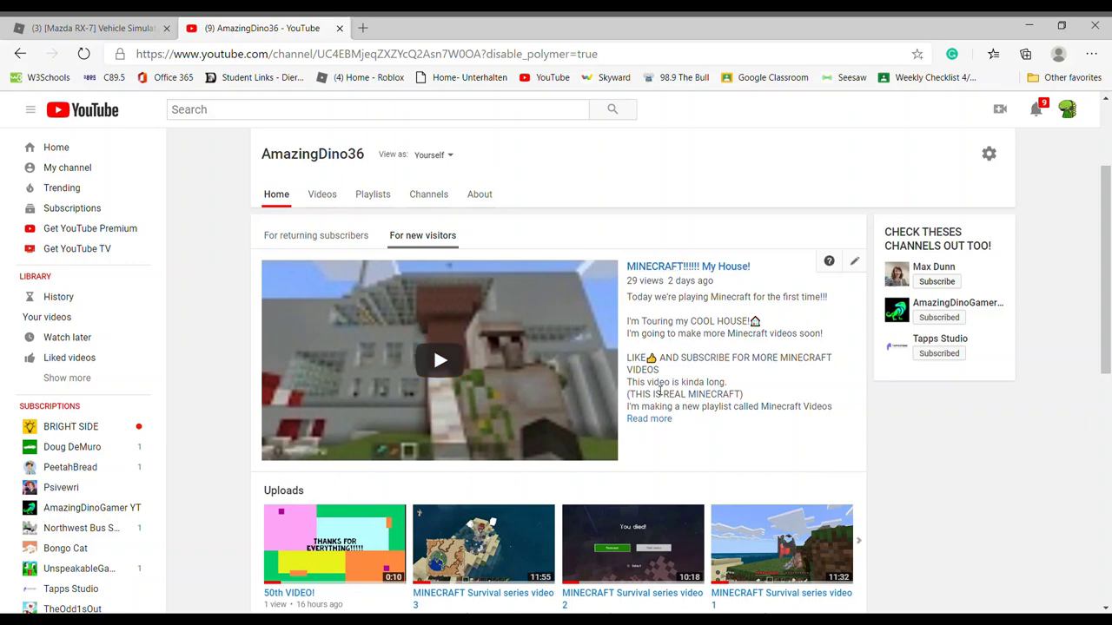
Scroll through the Home tab sections to the bottom and start adding a new section.
scroll(543, 408, "down", 1)
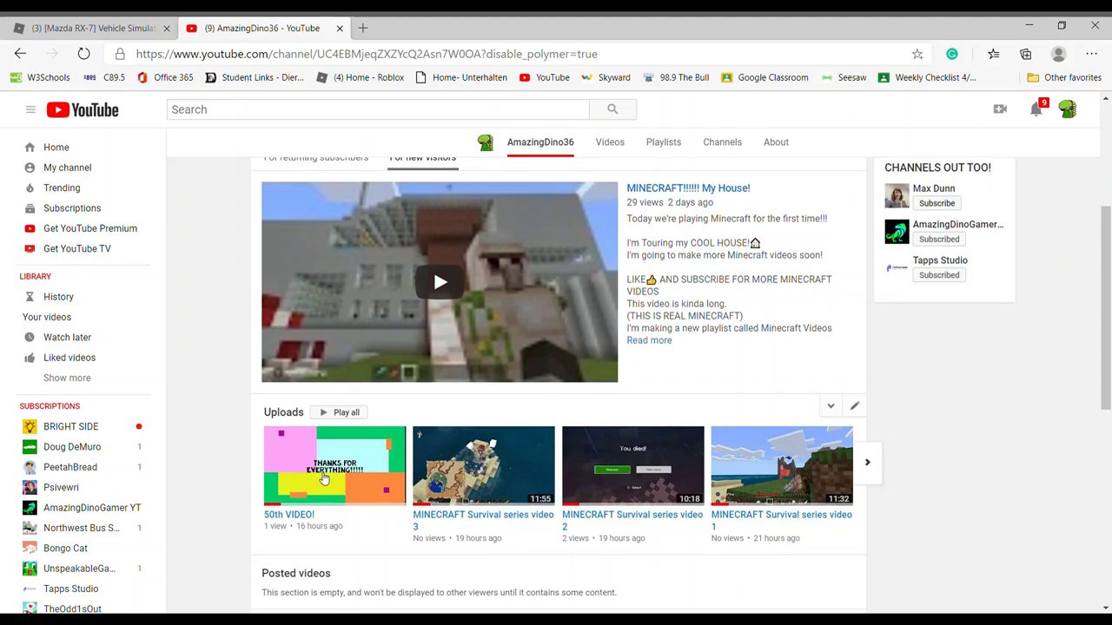
scroll(295, 445, "down", 1)
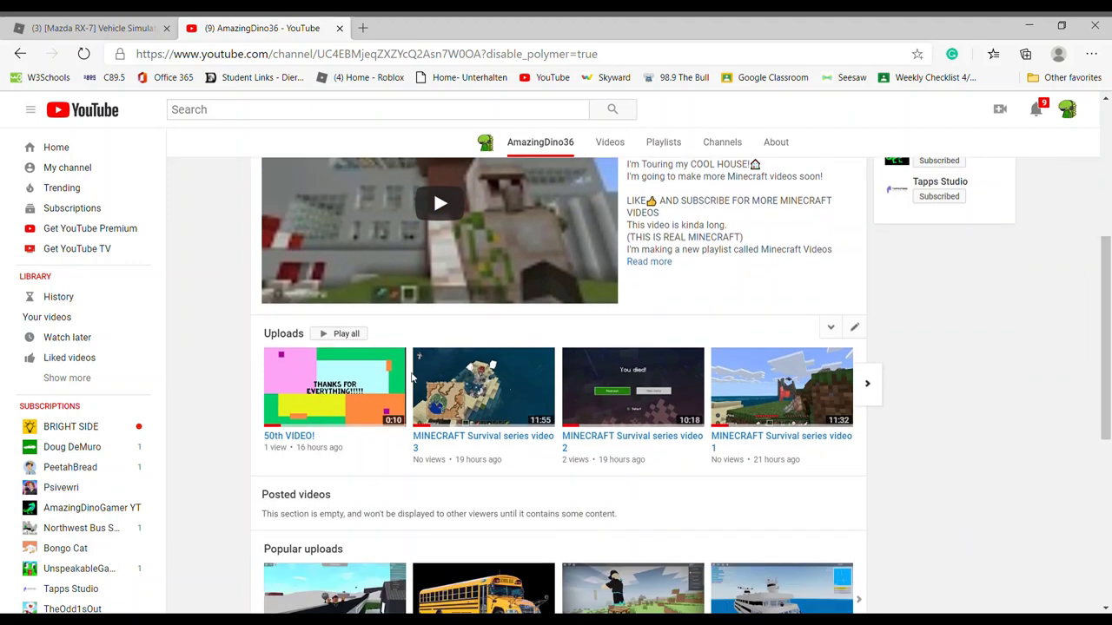
scroll(494, 434, "down", 5)
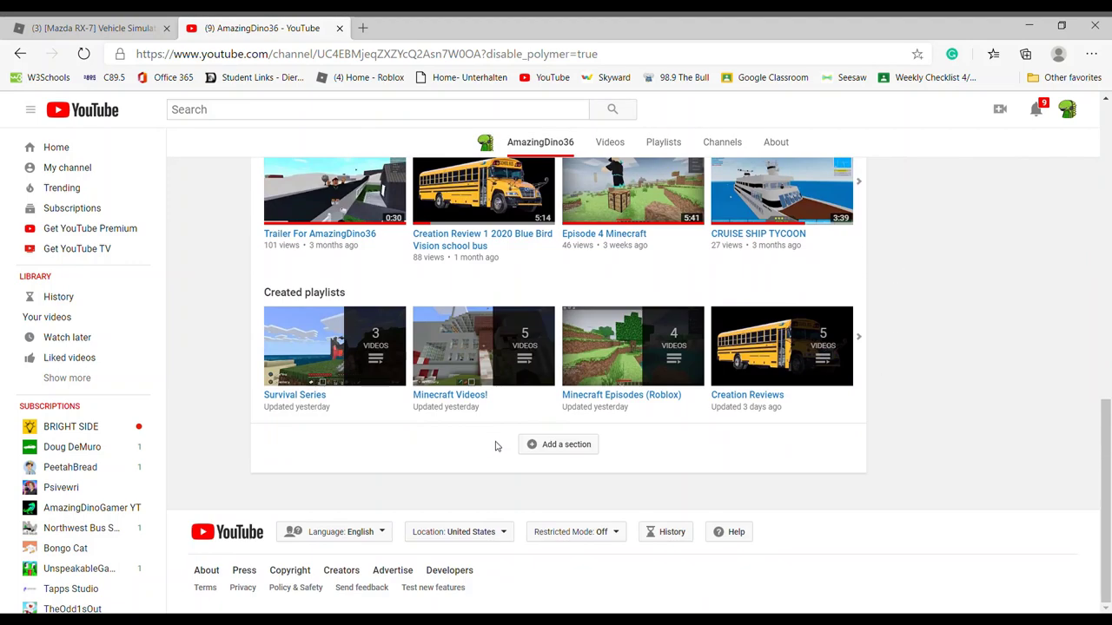
scroll(521, 487, "up", 1)
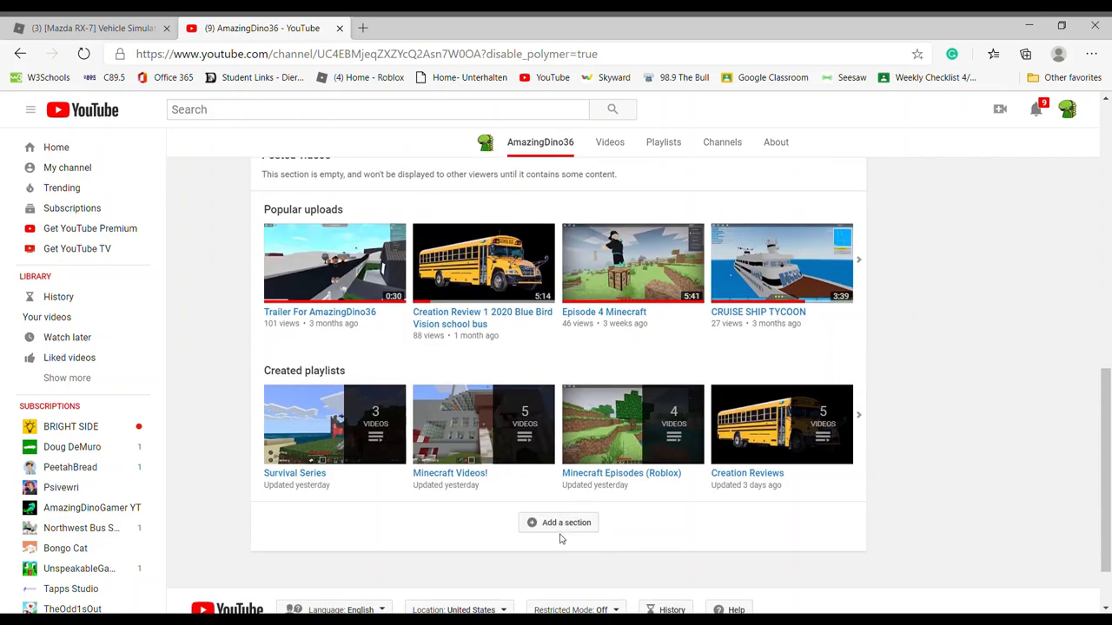
left_click(582, 524)
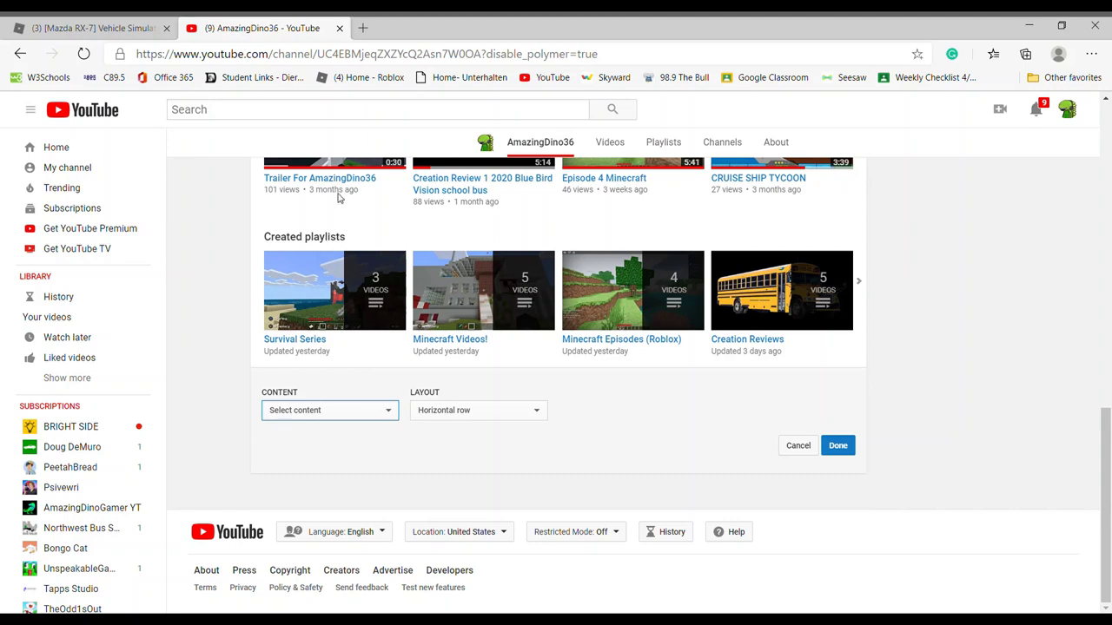
Add an unconfigured section below the Created playlists row on the Home tab.
scroll(348, 222, "up", 3)
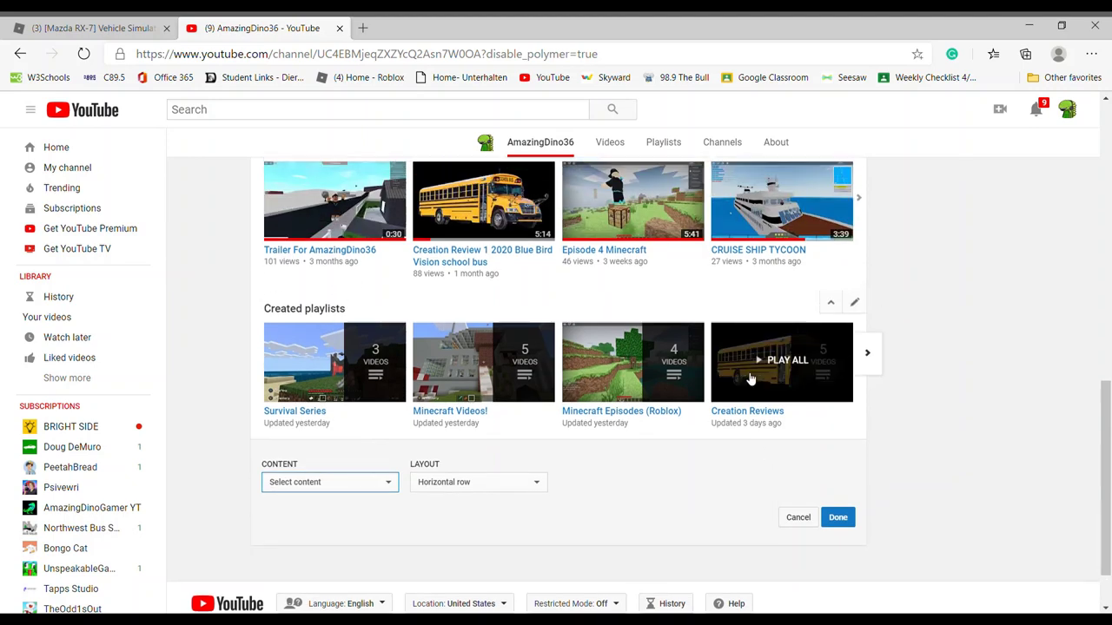
scroll(335, 310, "up", 3)
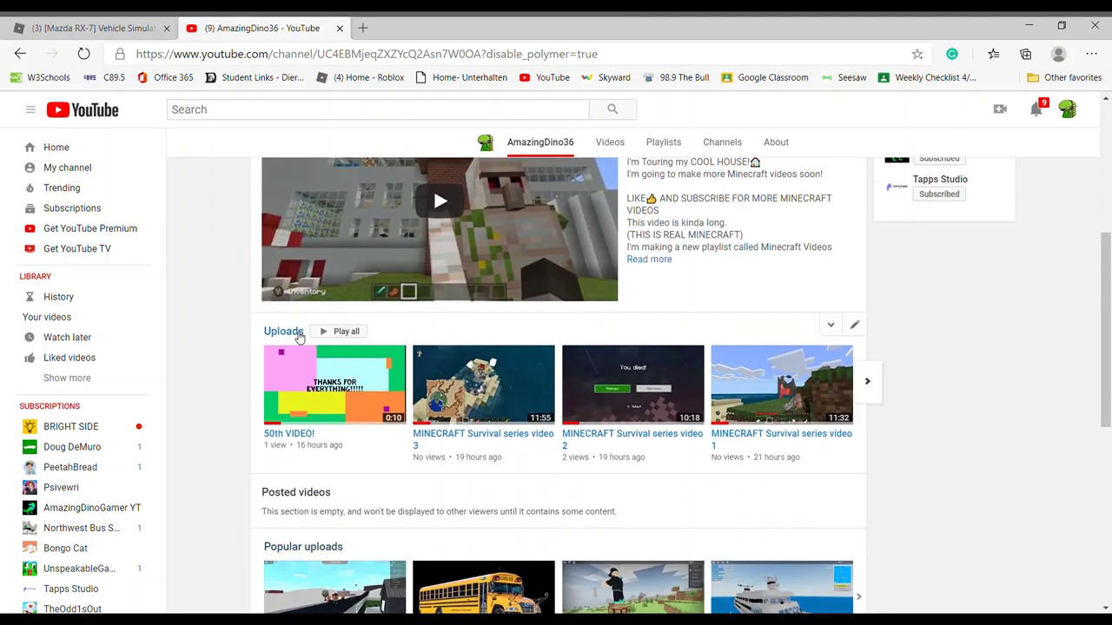
scroll(321, 515, "down", 1)
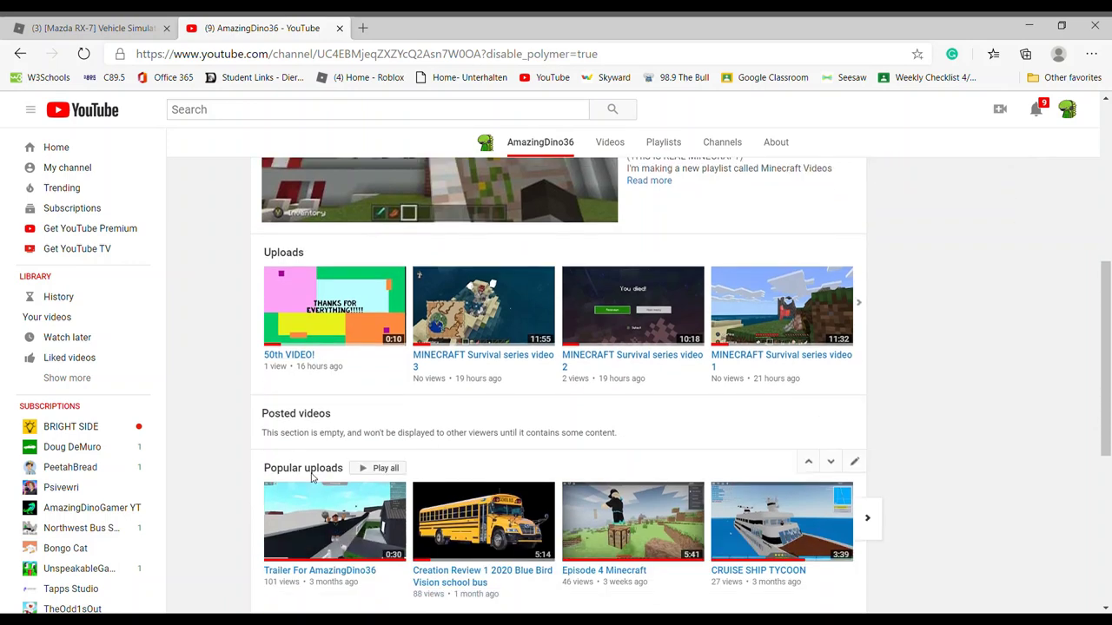
scroll(353, 468, "down", 2)
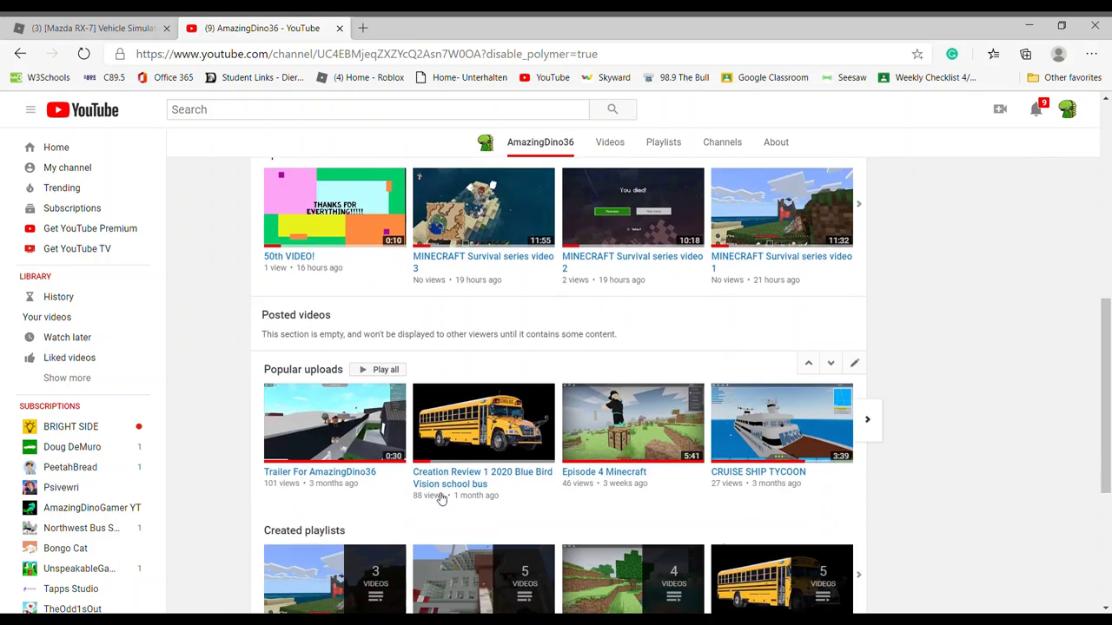
scroll(298, 464, "down", 2)
left_click(408, 502)
scroll(409, 502, "down", 1)
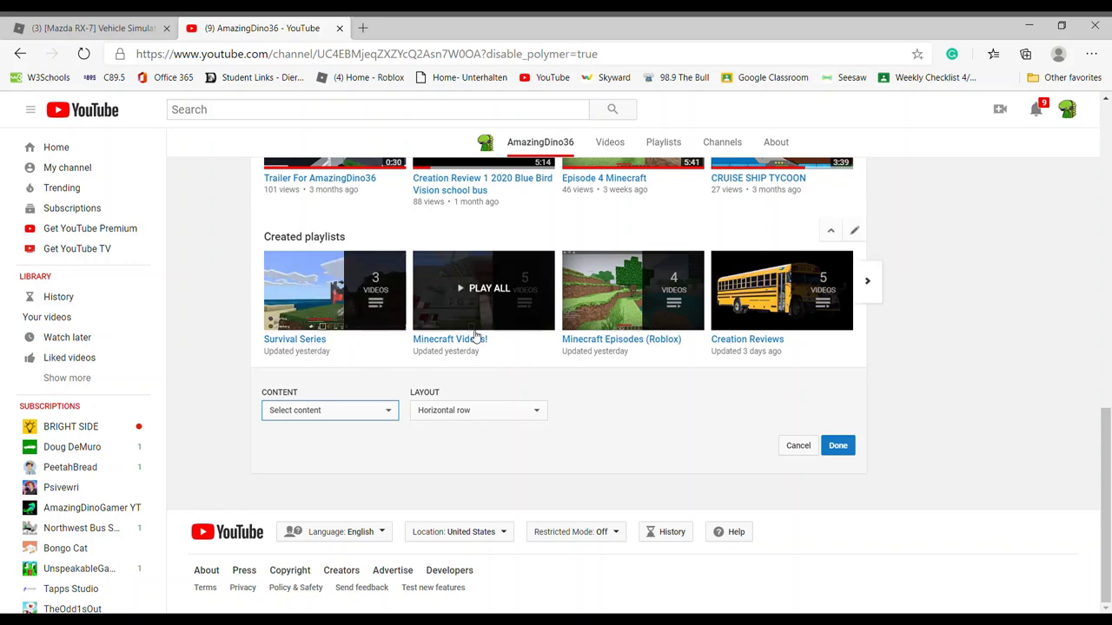
Scroll back up to the channel header and open the Videos tab.
scroll(690, 377, "up", 6)
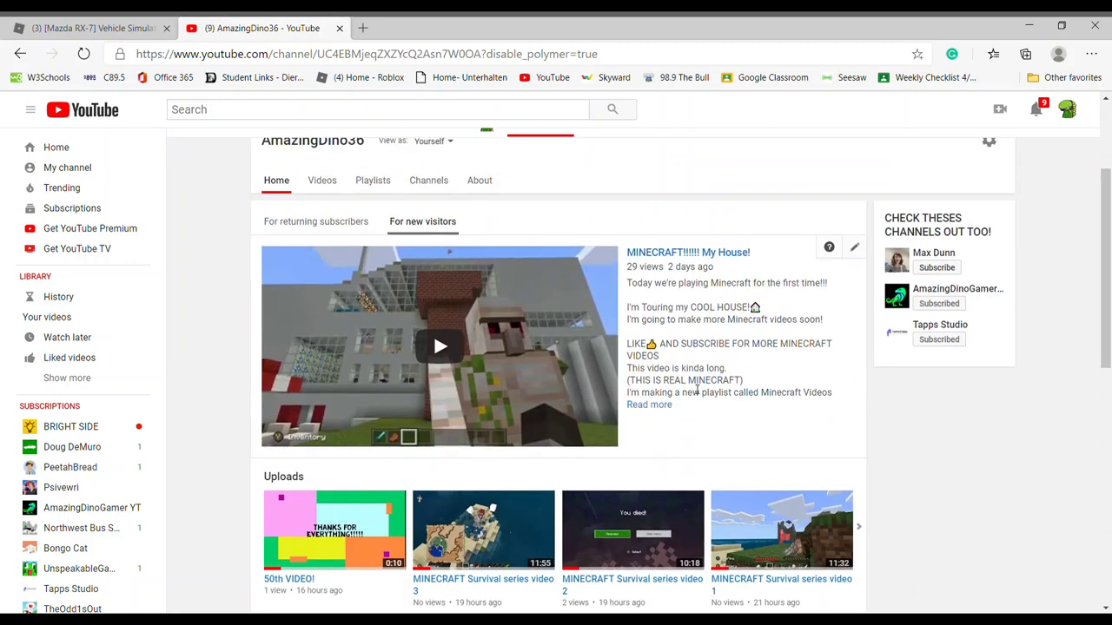
scroll(695, 390, "up", 2)
left_click(323, 358)
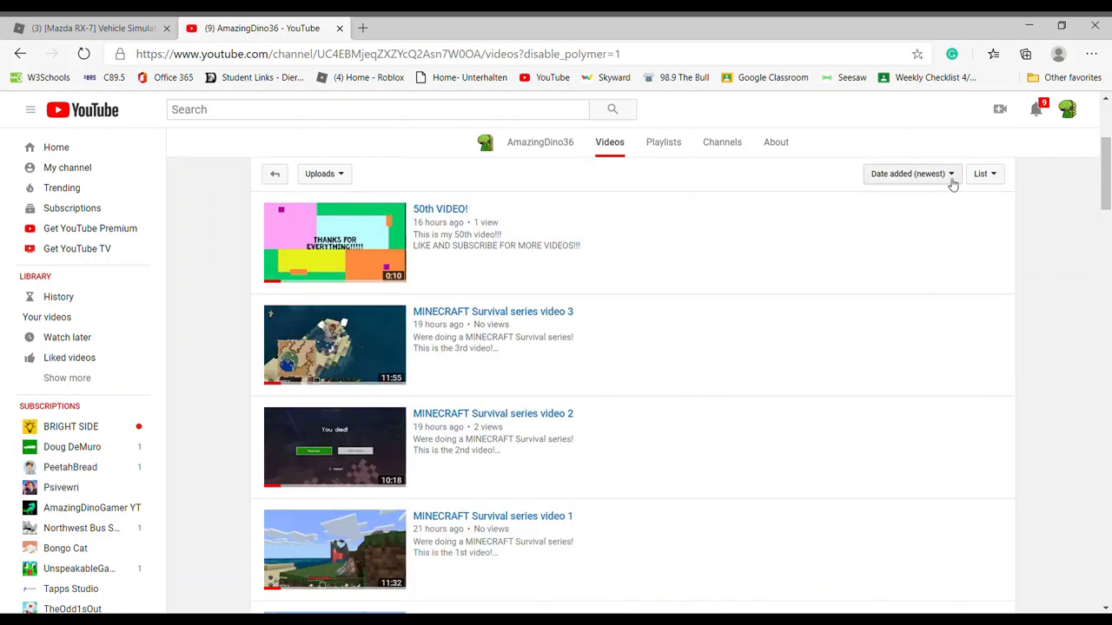
Switch the uploads layout to Grid and return to the customization view.
left_click(986, 174)
left_click(993, 200)
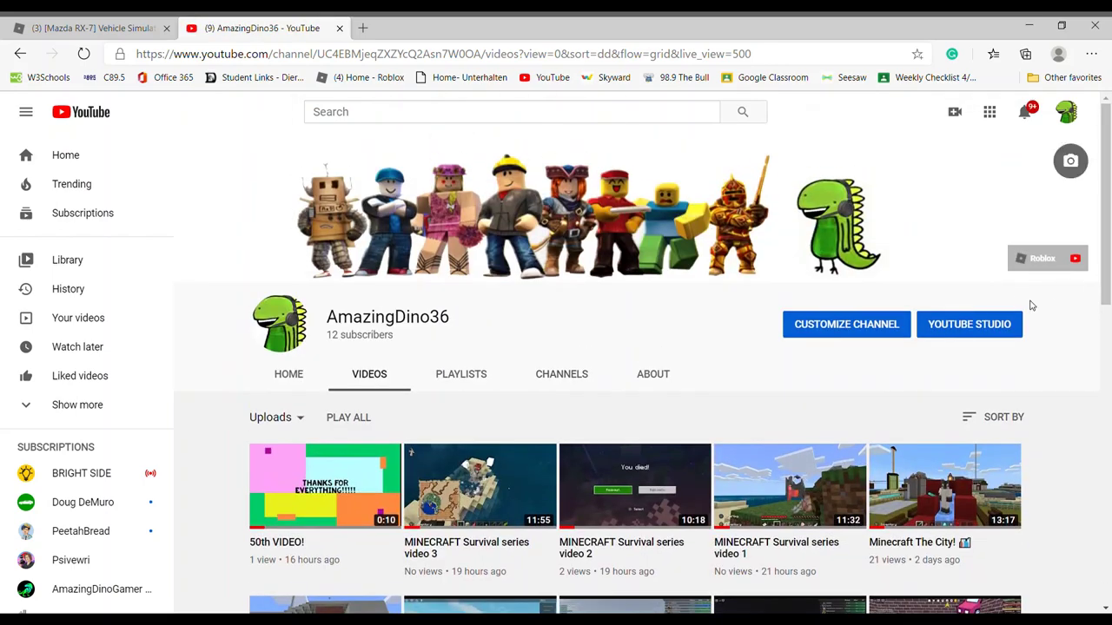
left_click(839, 327)
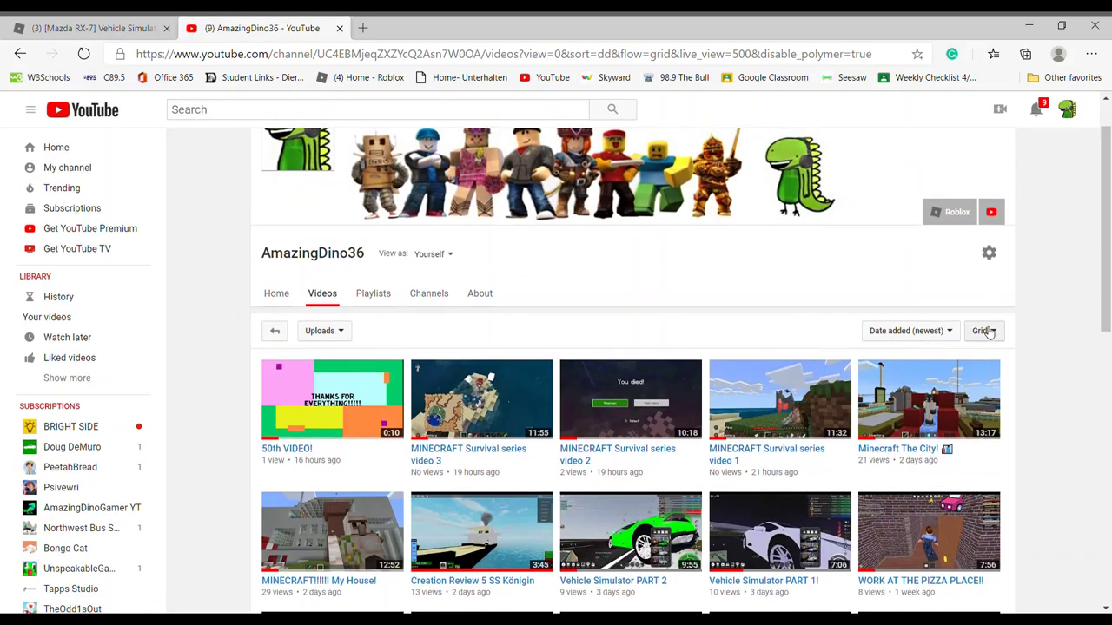
Switch the uploads back to List layout and return to the customization view.
left_click(987, 332)
left_click(982, 358)
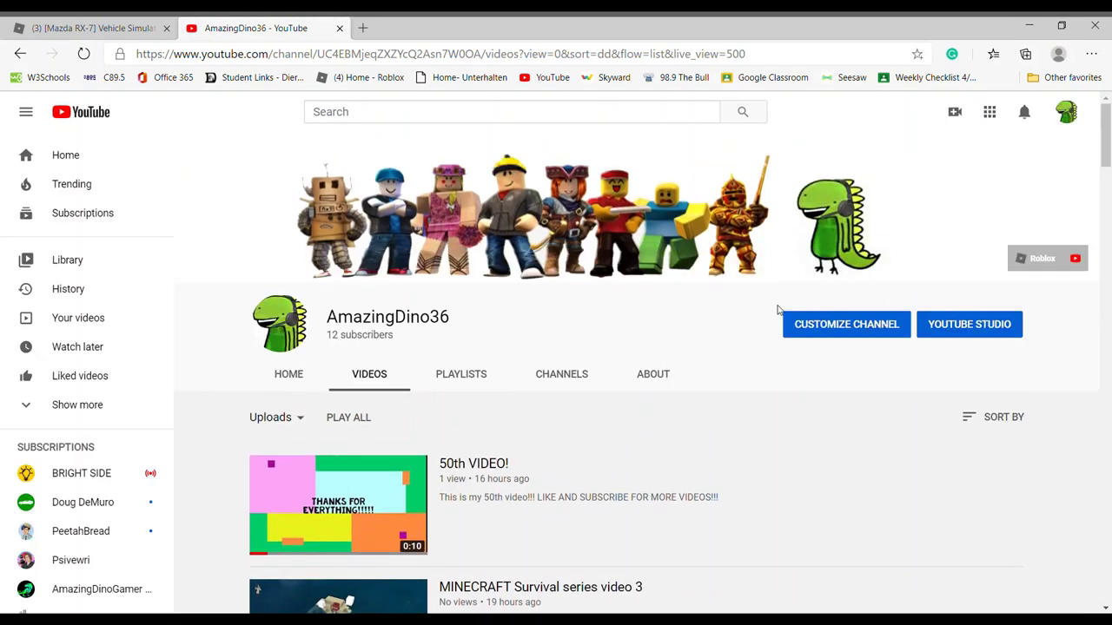
left_click(870, 334)
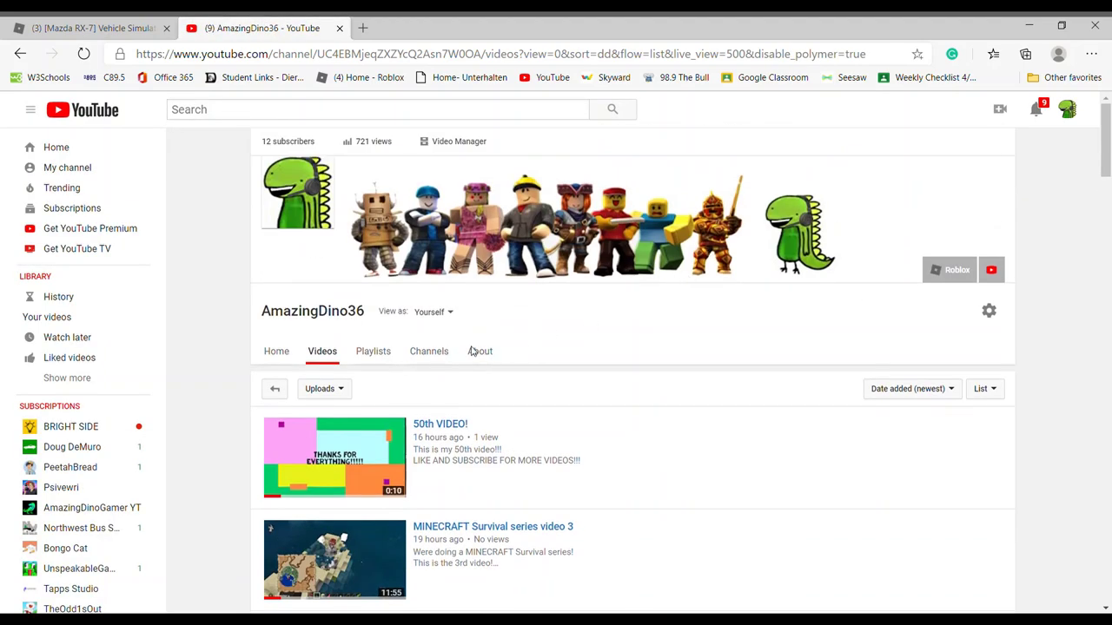
Check the About page and its description editor, then show the Channels tab's featured channels and subscriptions.
left_click(466, 356)
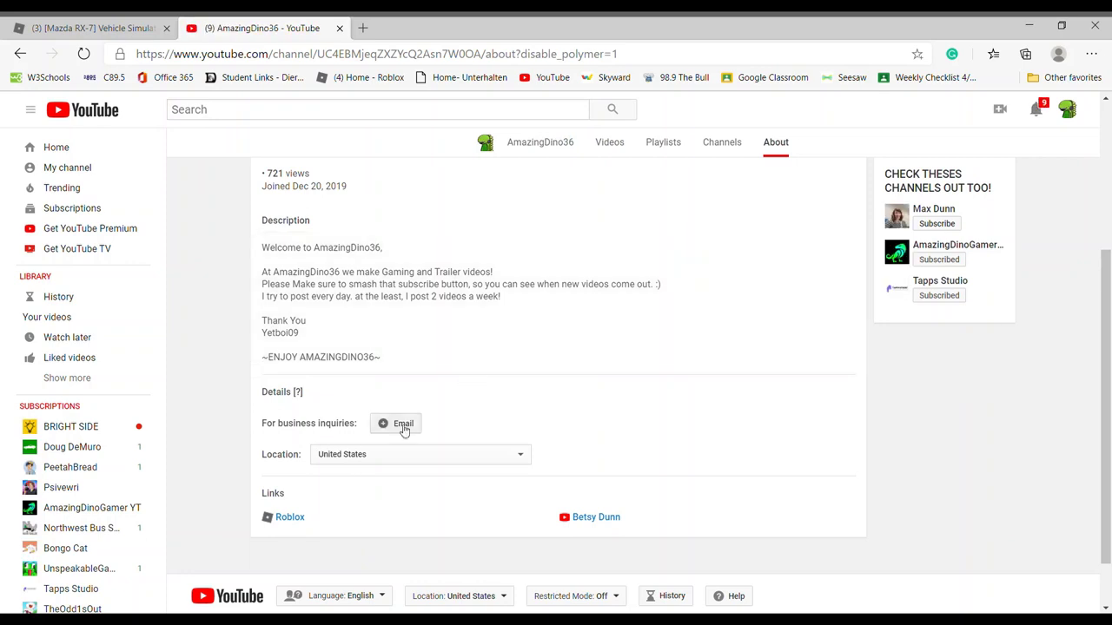
scroll(354, 463, "up", 2)
left_click(479, 443)
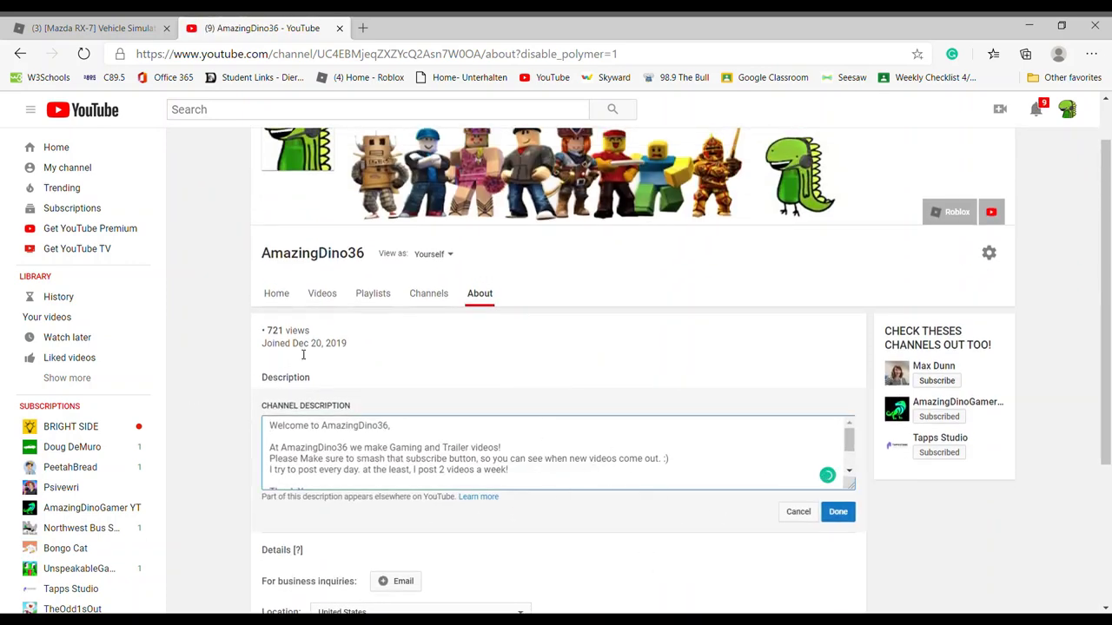
left_click(427, 293)
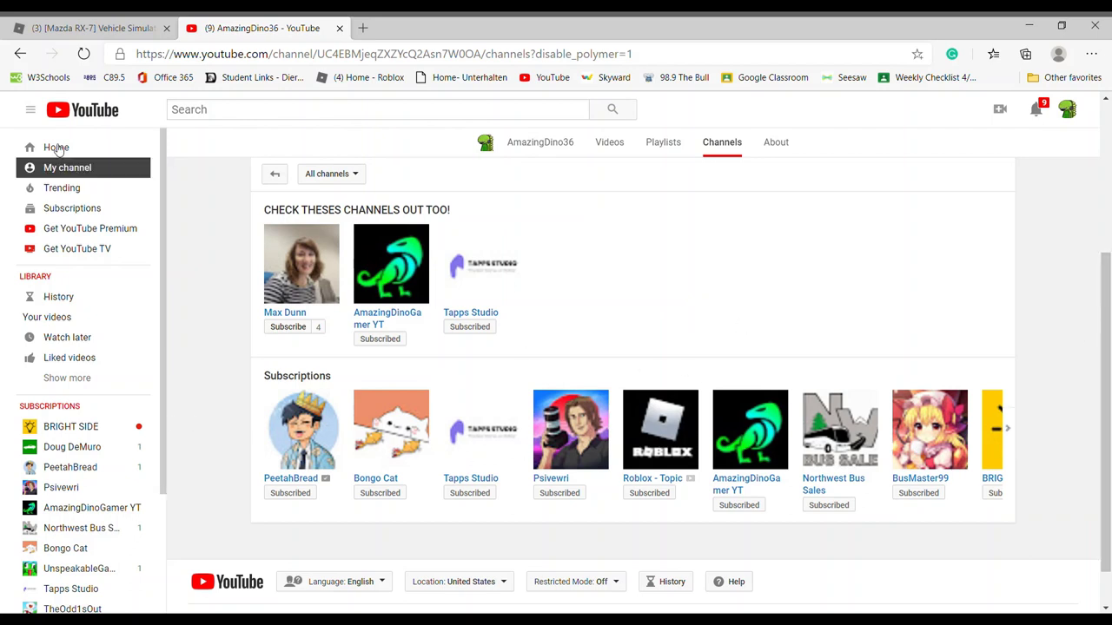
scroll(411, 426, "up", 1)
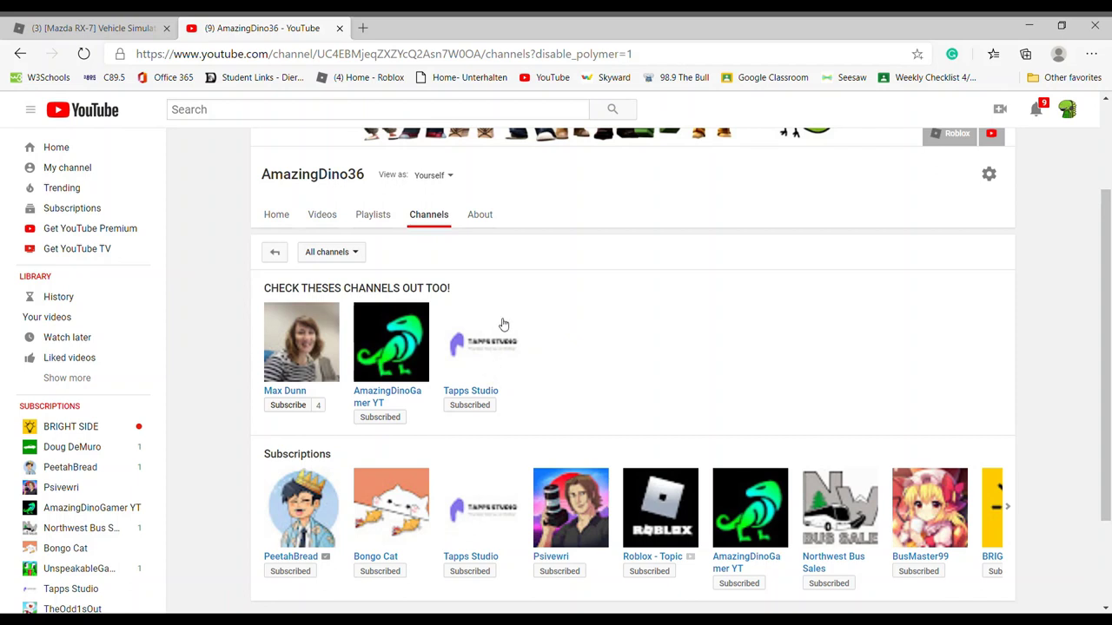
left_click(376, 222)
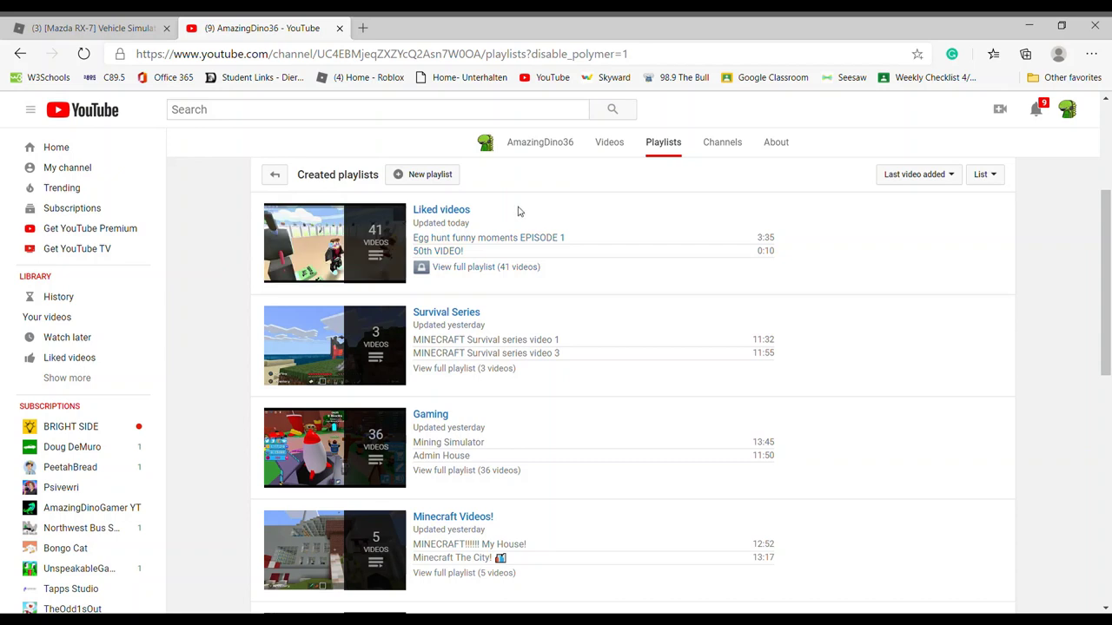
scroll(730, 212, "up", 2)
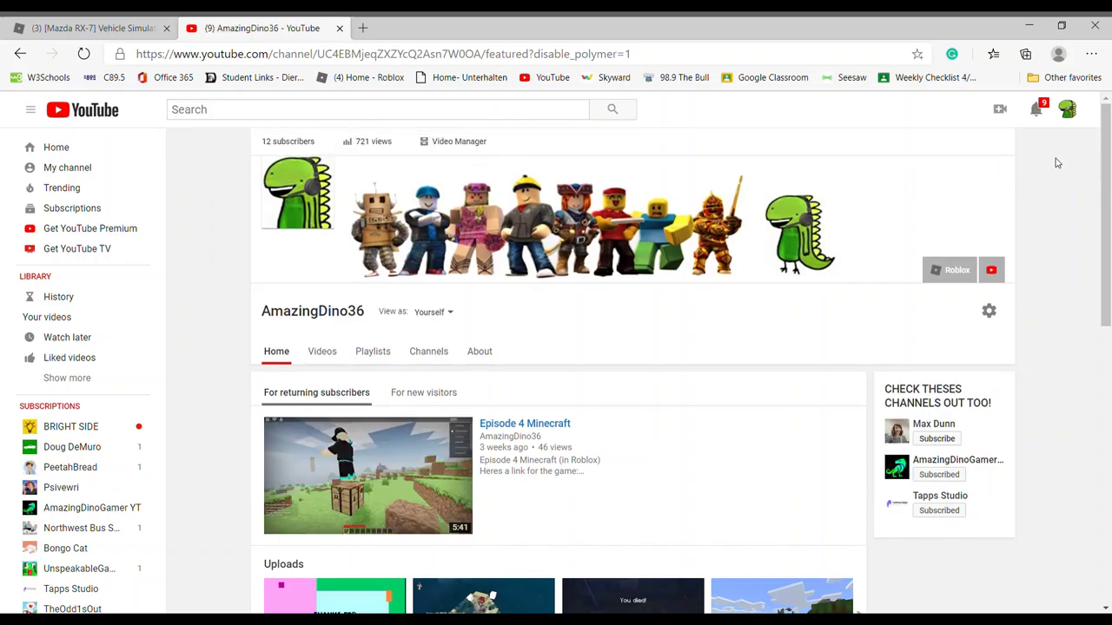
scroll(761, 199, "down", 2)
scroll(889, 240, "up", 2)
left_click(19, 54)
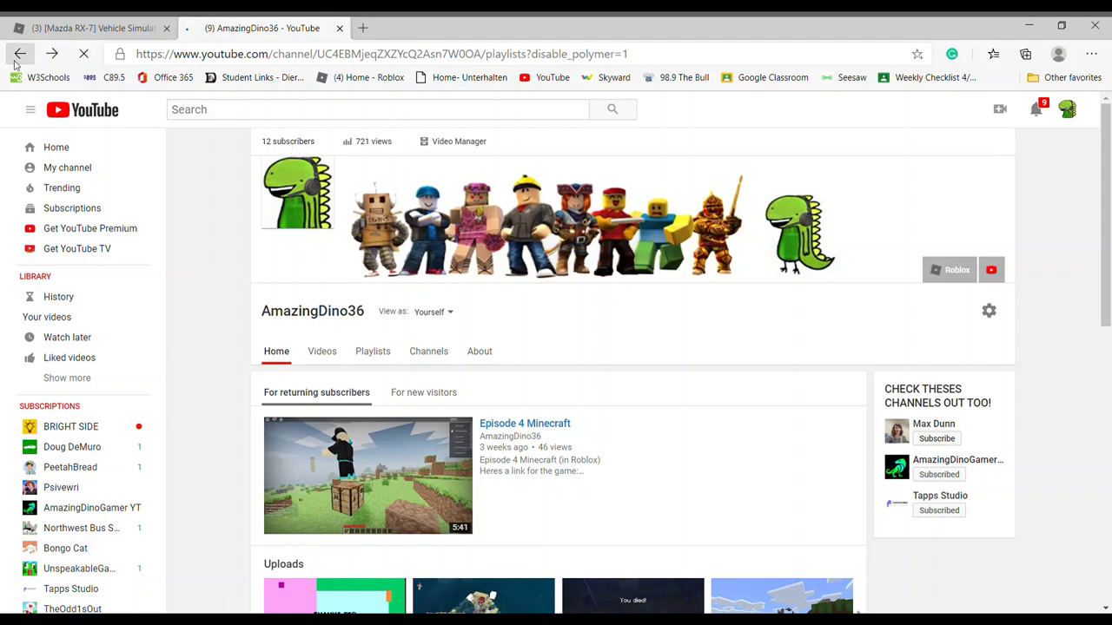
left_click(17, 56)
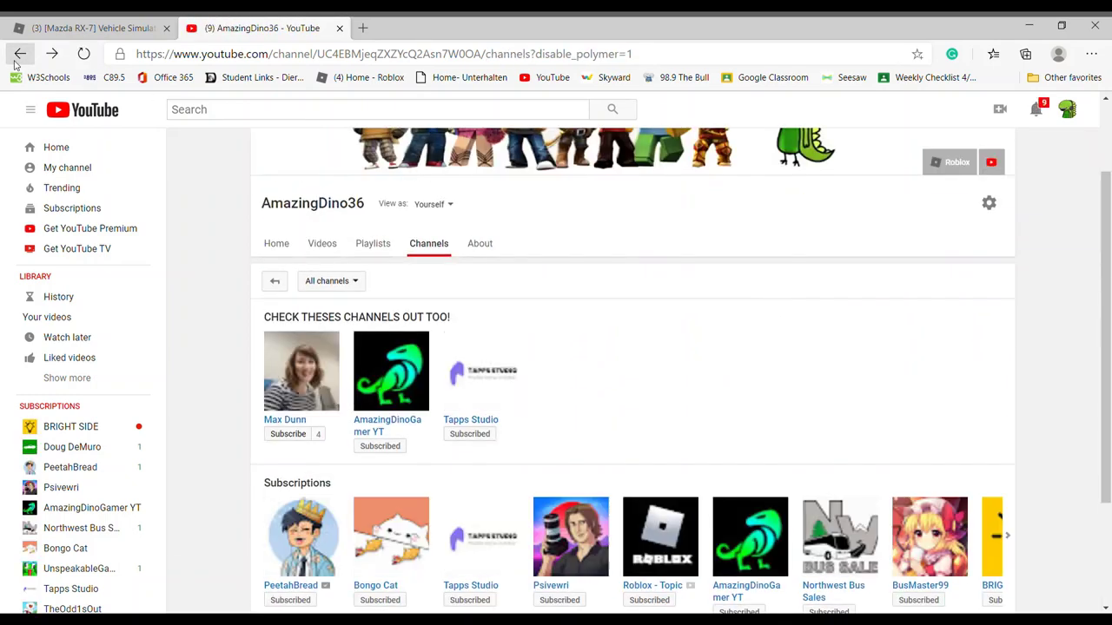
left_click(1069, 108)
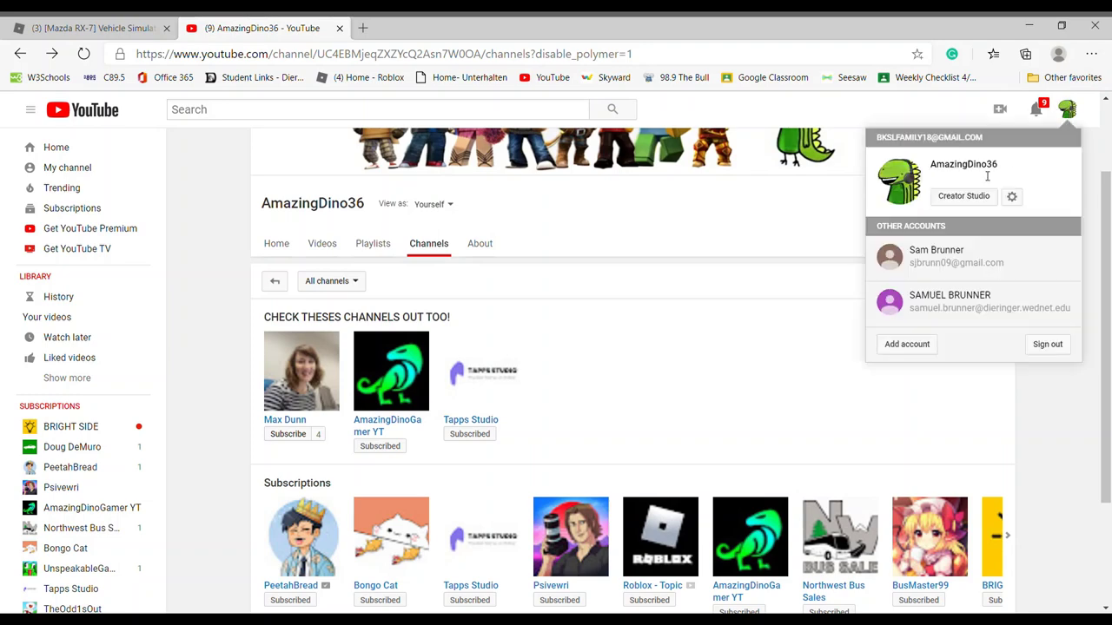
Visit the Google About me profile, dismiss the photo picker, and go back to the channel's About page.
left_click(909, 174)
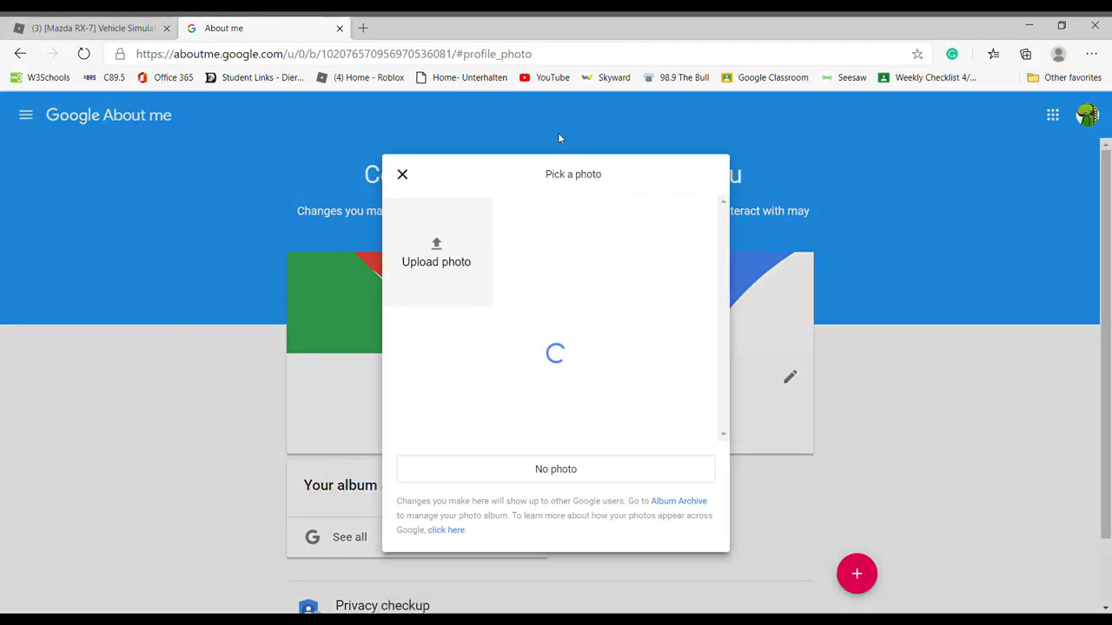
left_click(402, 174)
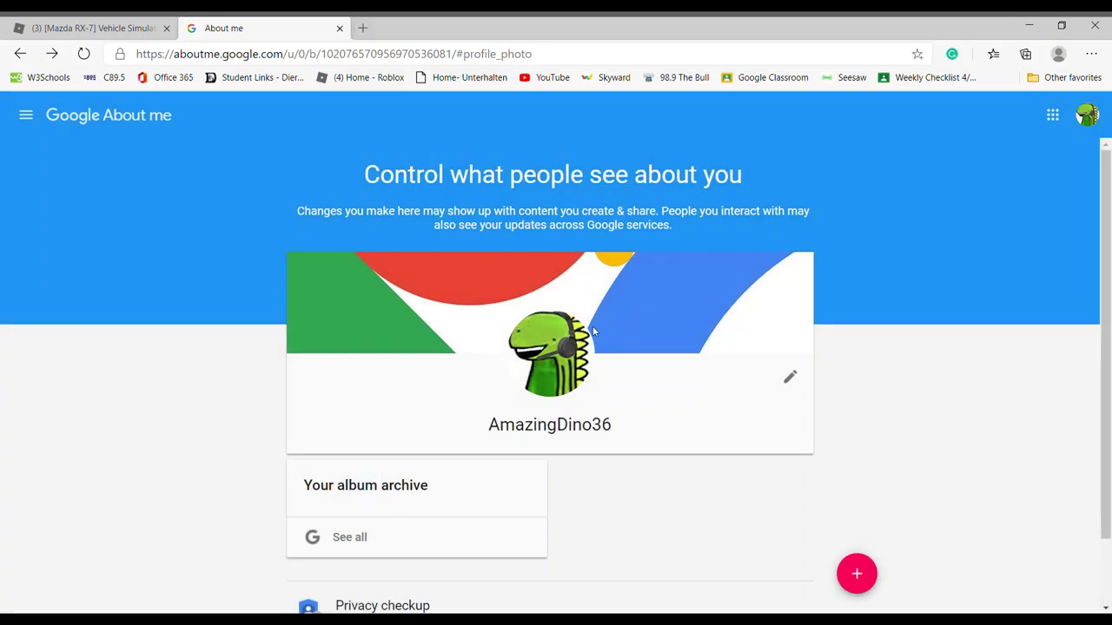
scroll(727, 390, "down", 1)
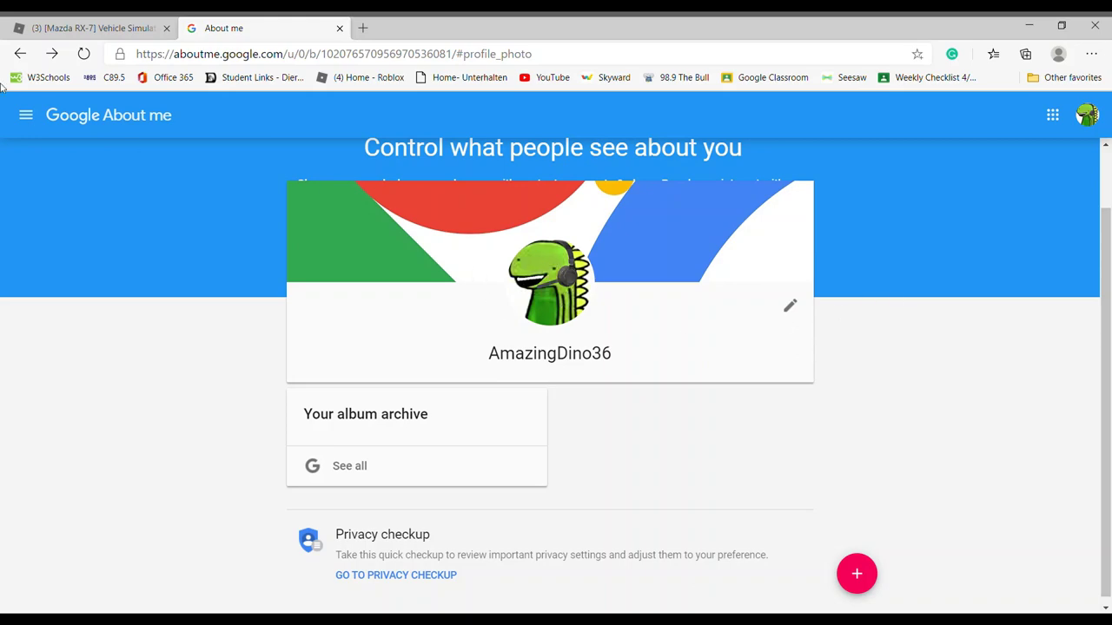
left_click(20, 54)
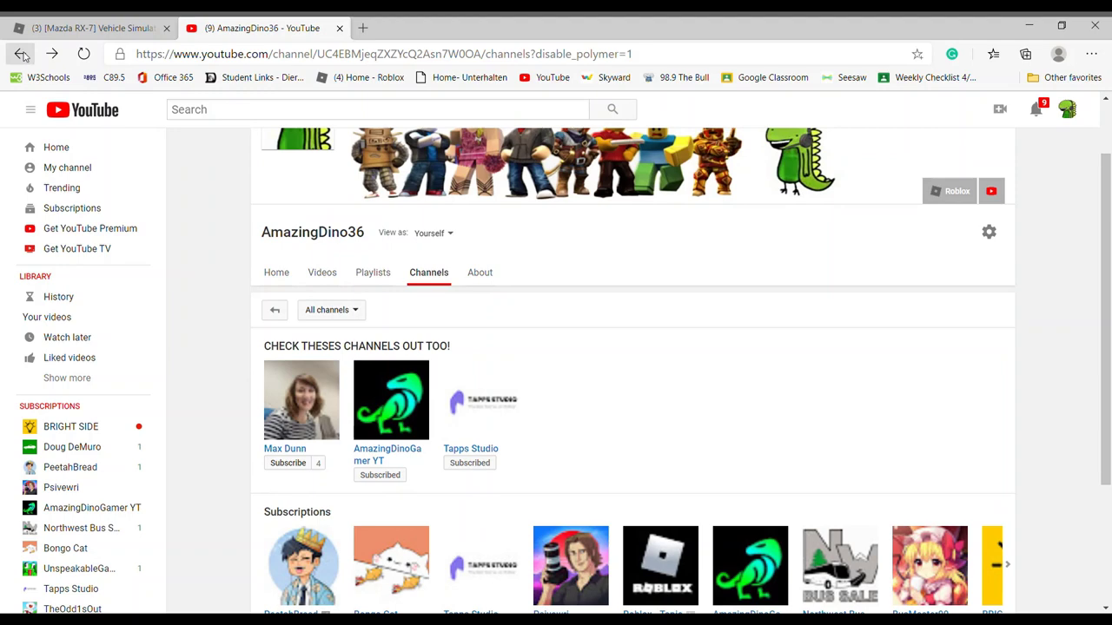
left_click(20, 53)
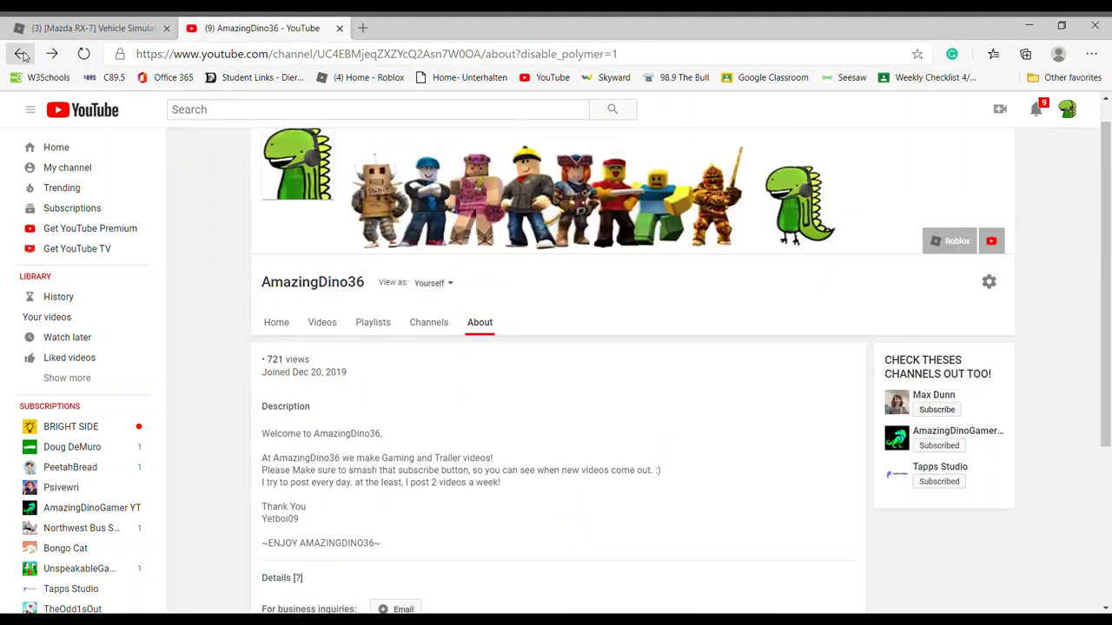
Go back to the videos page and open the YouTube Studio dashboard showing 12 subscribers and 411 views.
left_click(20, 54)
left_click(20, 54)
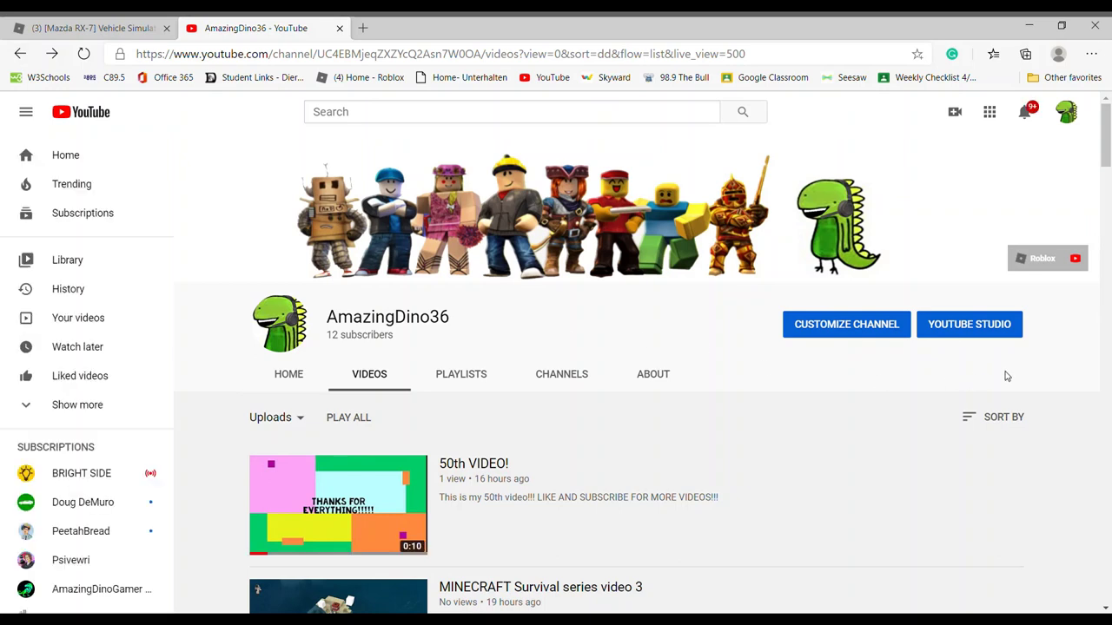
left_click(993, 330)
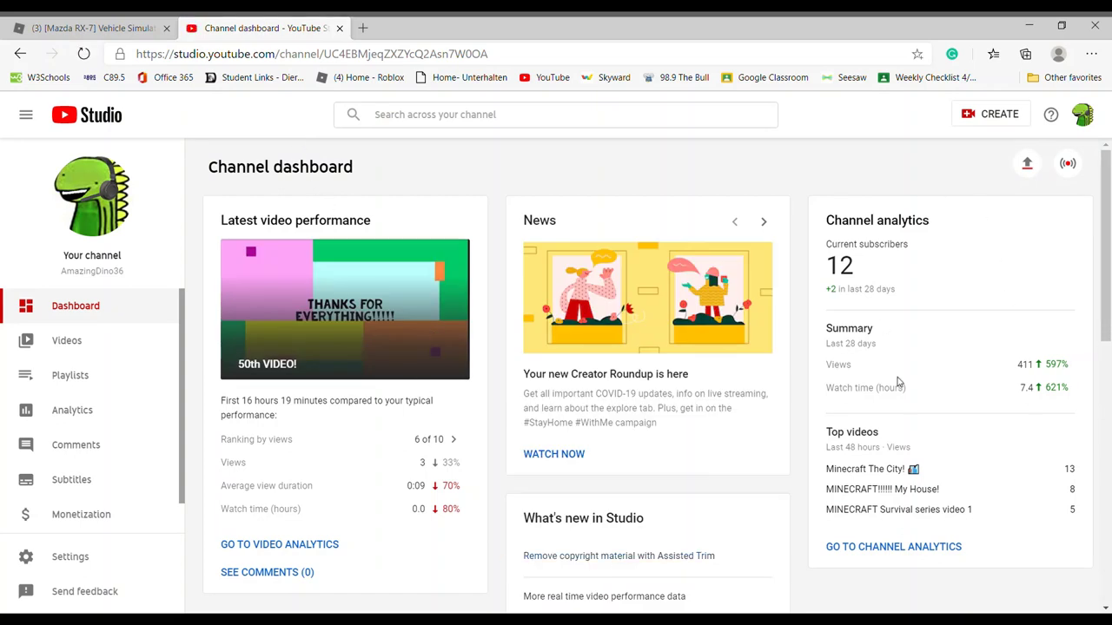
scroll(868, 467, "down", 1)
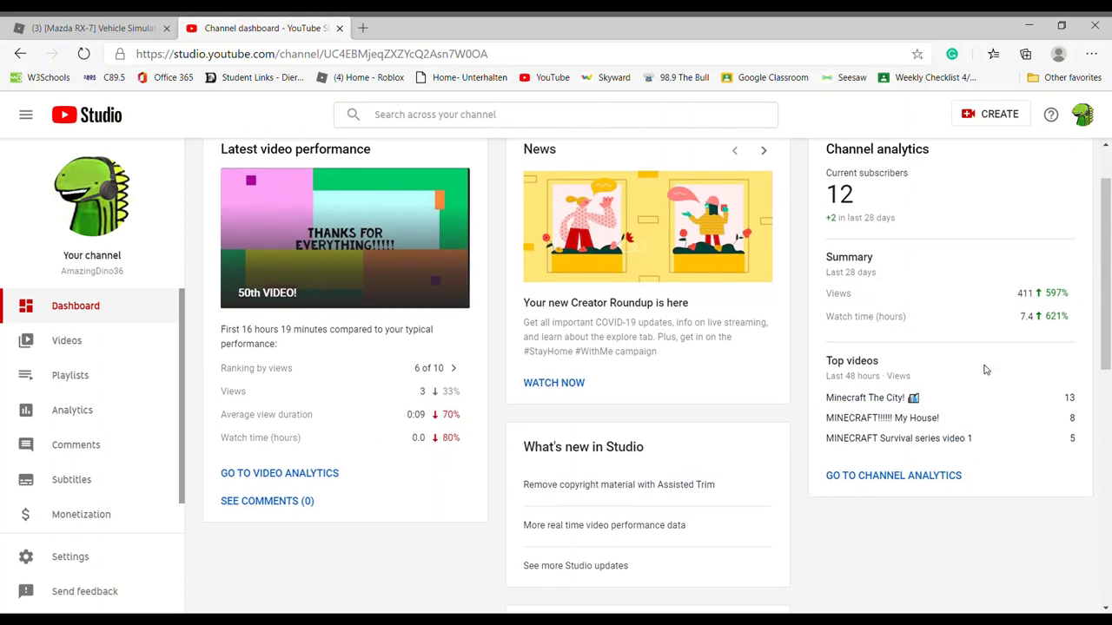
left_click_drag(421, 397, 447, 395)
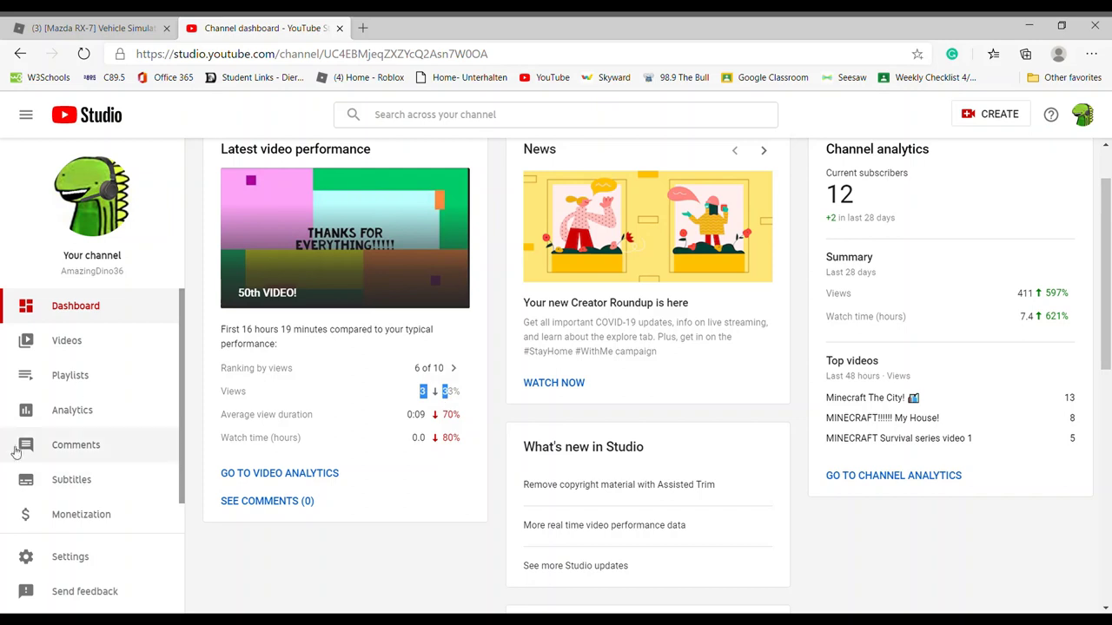
scroll(235, 347, "up", 1)
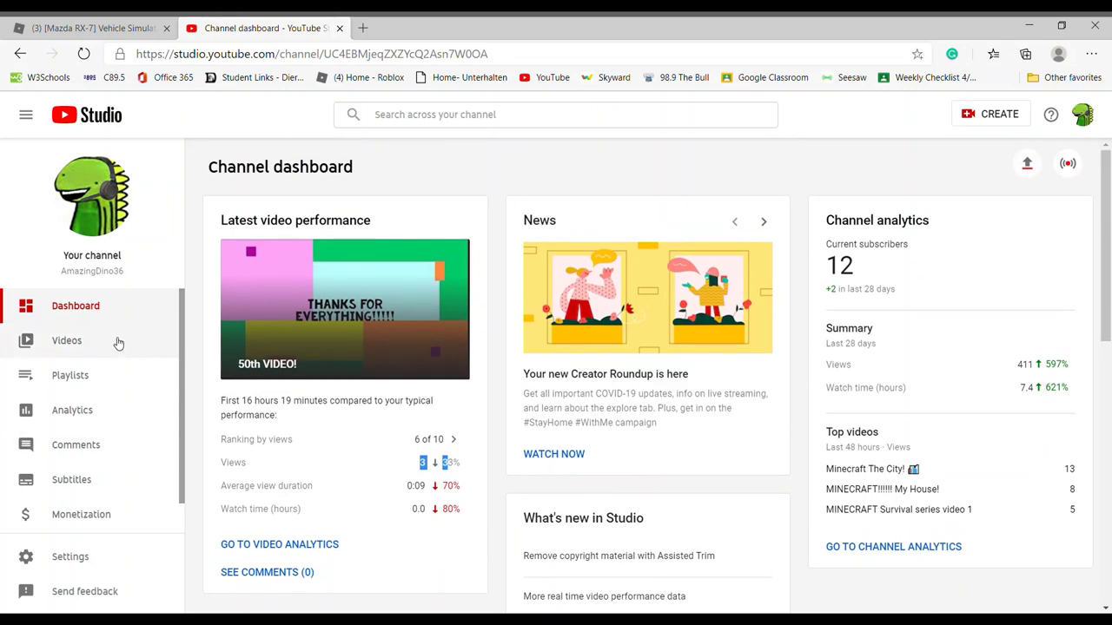
Open the Channel videos list and show 50 videos per page.
left_click(49, 345)
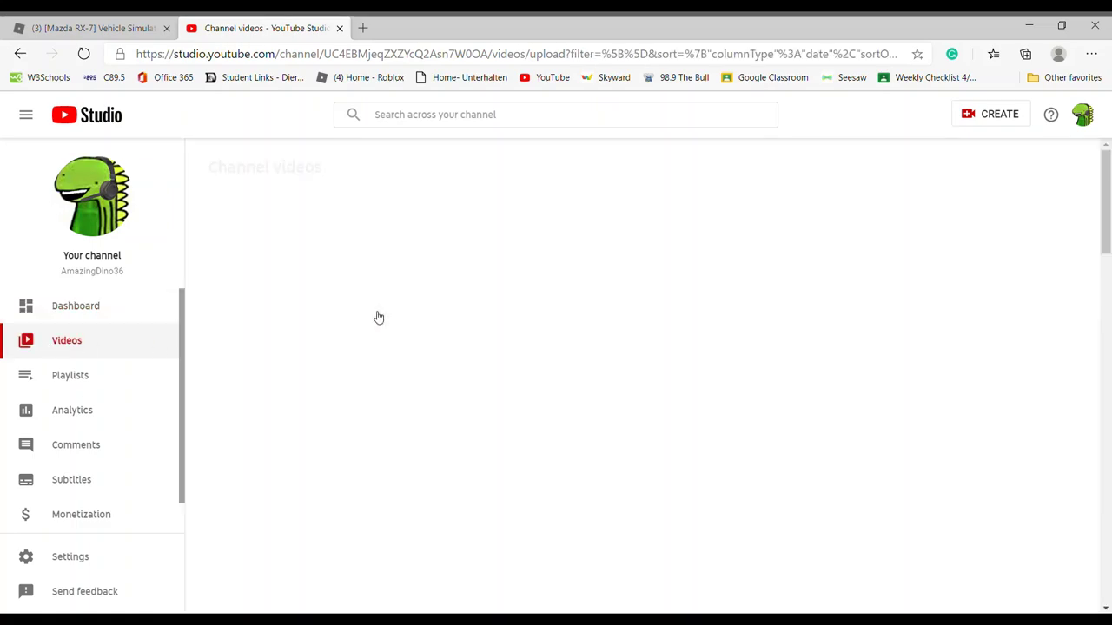
scroll(404, 260, "down", 5)
scroll(944, 340, "up", 4)
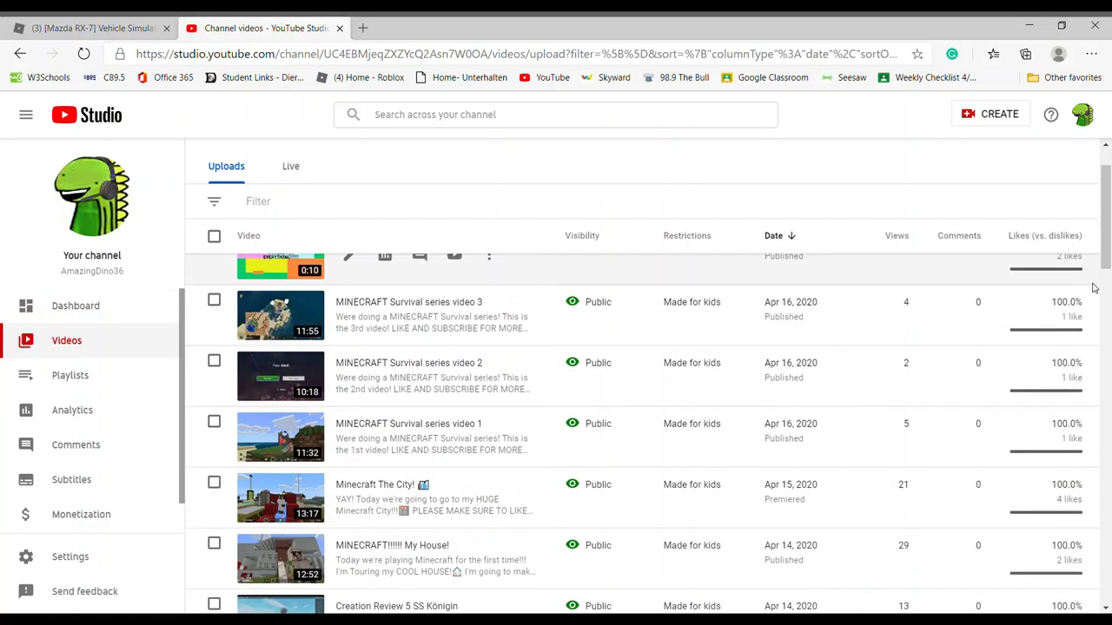
scroll(955, 417, "down", 14)
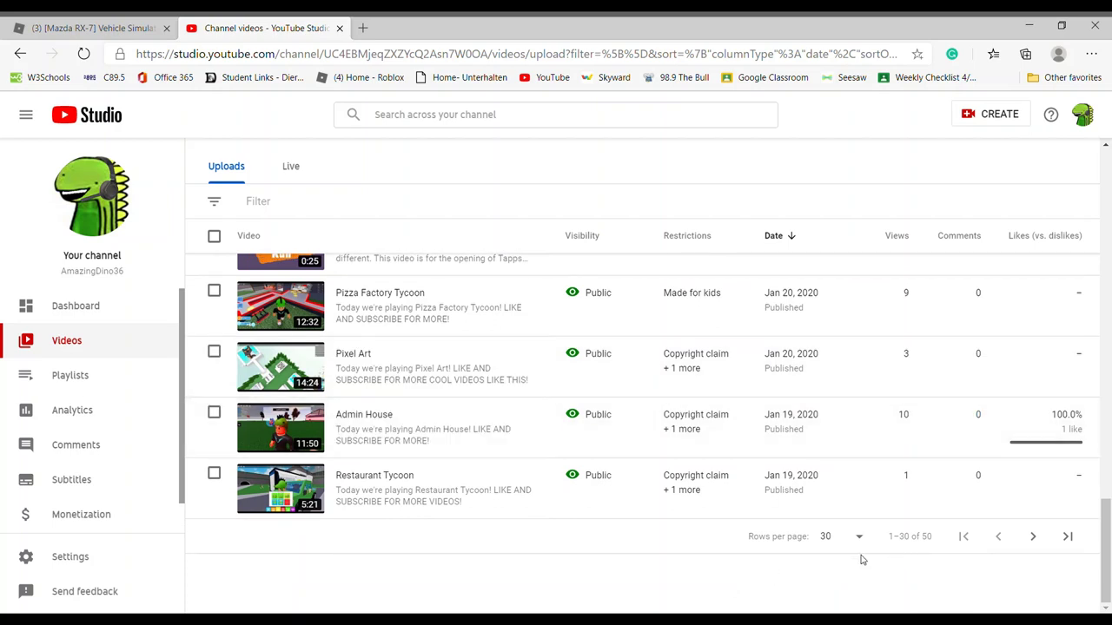
left_click(858, 539)
left_click(857, 533)
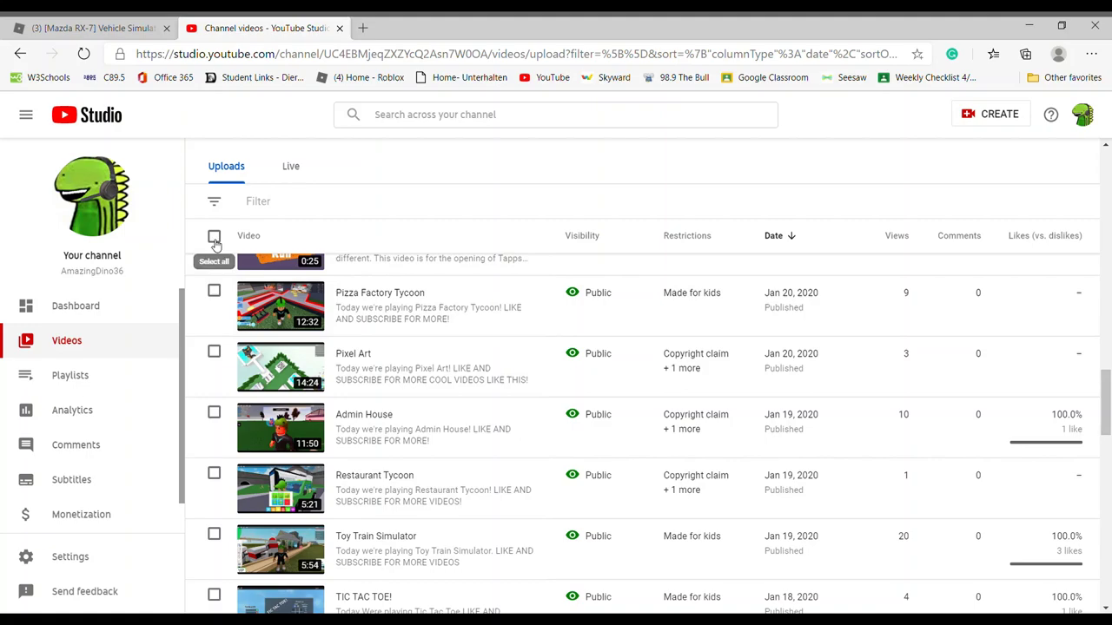
Select all 50 uploads and scroll through the selected list.
left_click(214, 237)
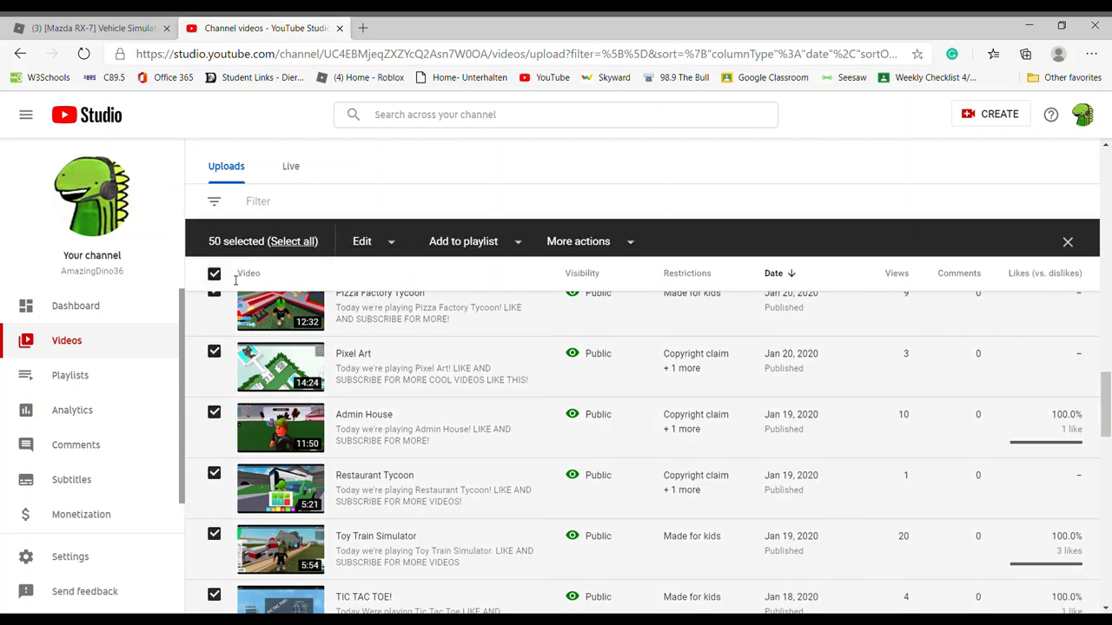
scroll(310, 393, "up", 20)
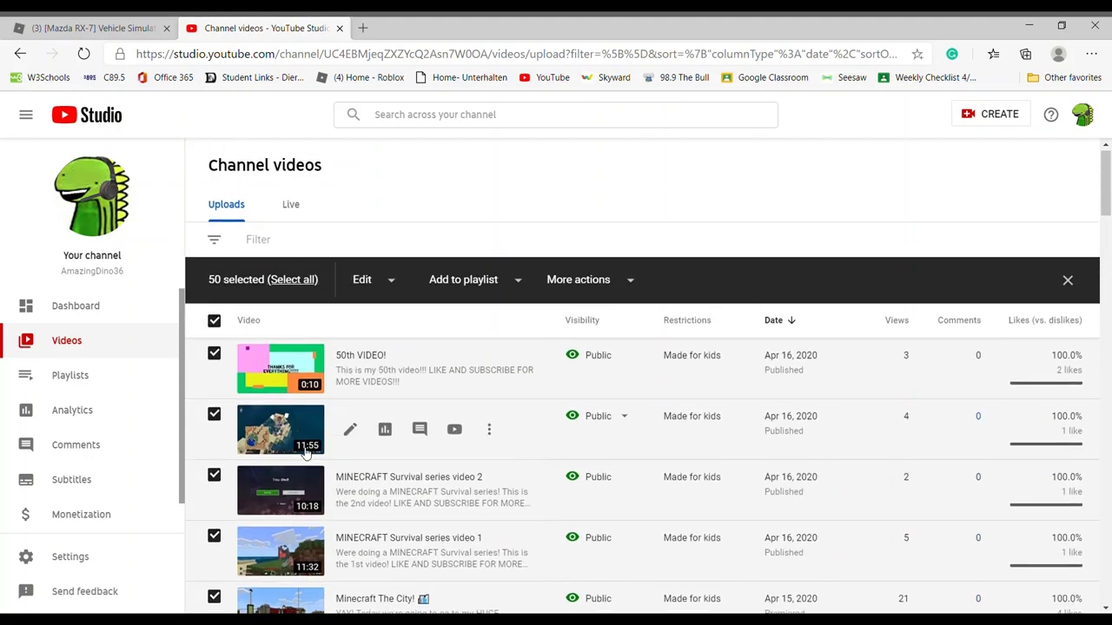
scroll(310, 393, "down", 3)
scroll(300, 382, "up", 3)
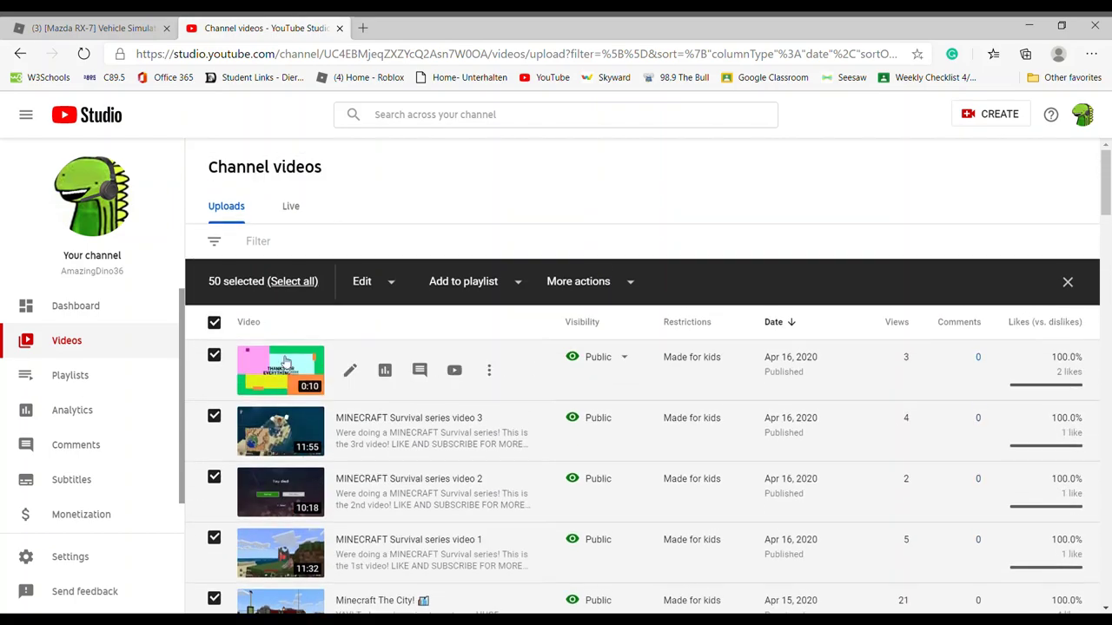
scroll(556, 353, "down", 8)
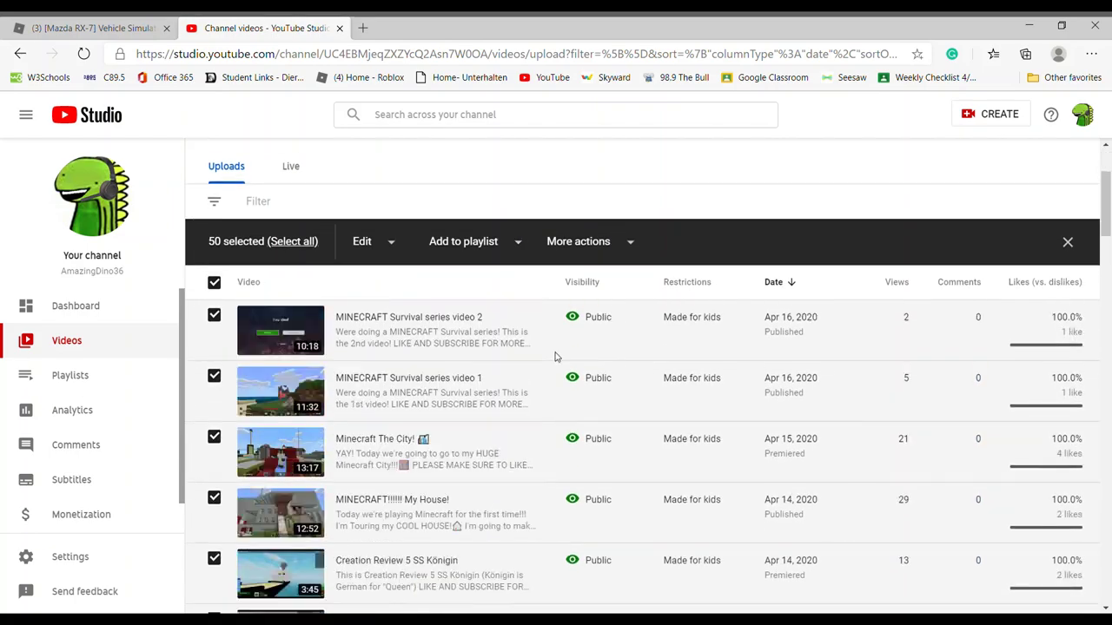
scroll(642, 383, "down", 15)
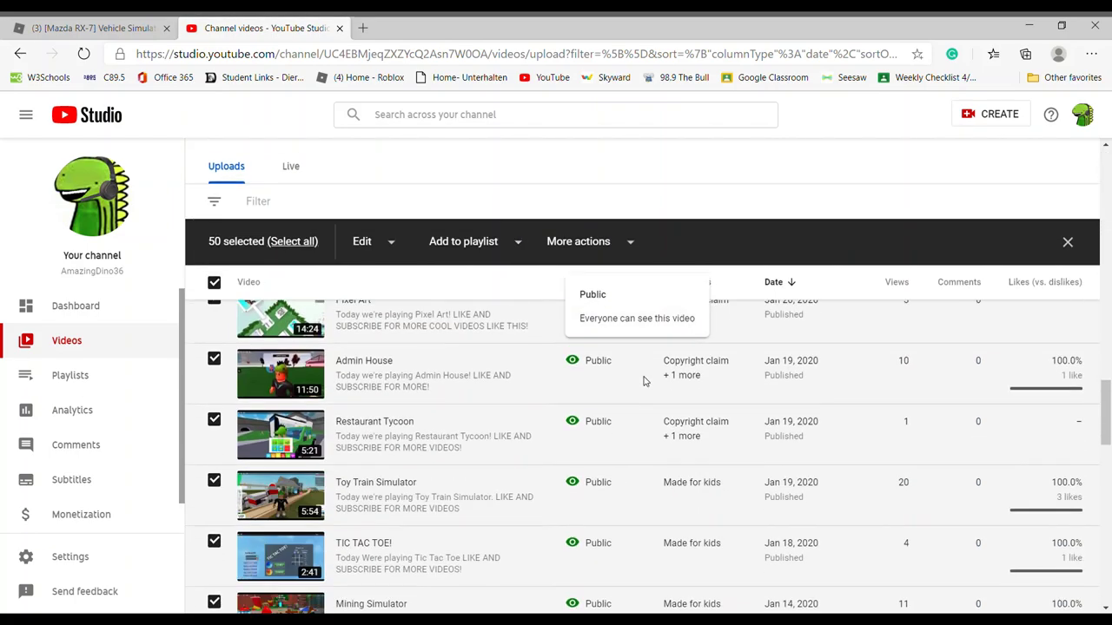
scroll(628, 390, "up", 8)
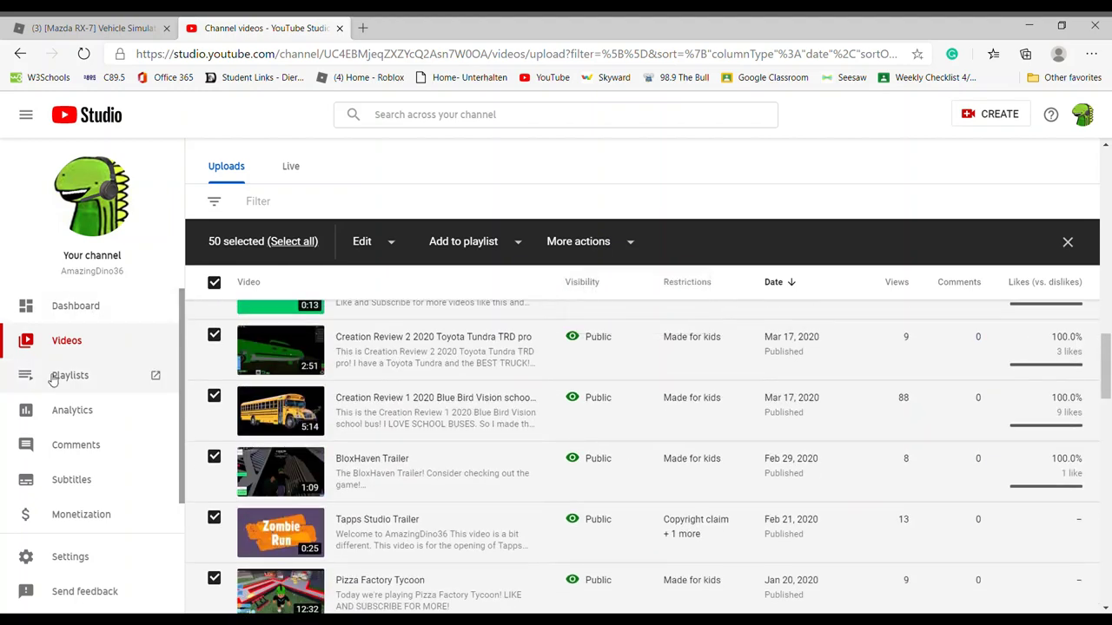
Check the Playlists page, then review Channel analytics: 411 views, 7.4 watch hours, +2 subscribers.
left_click(50, 379)
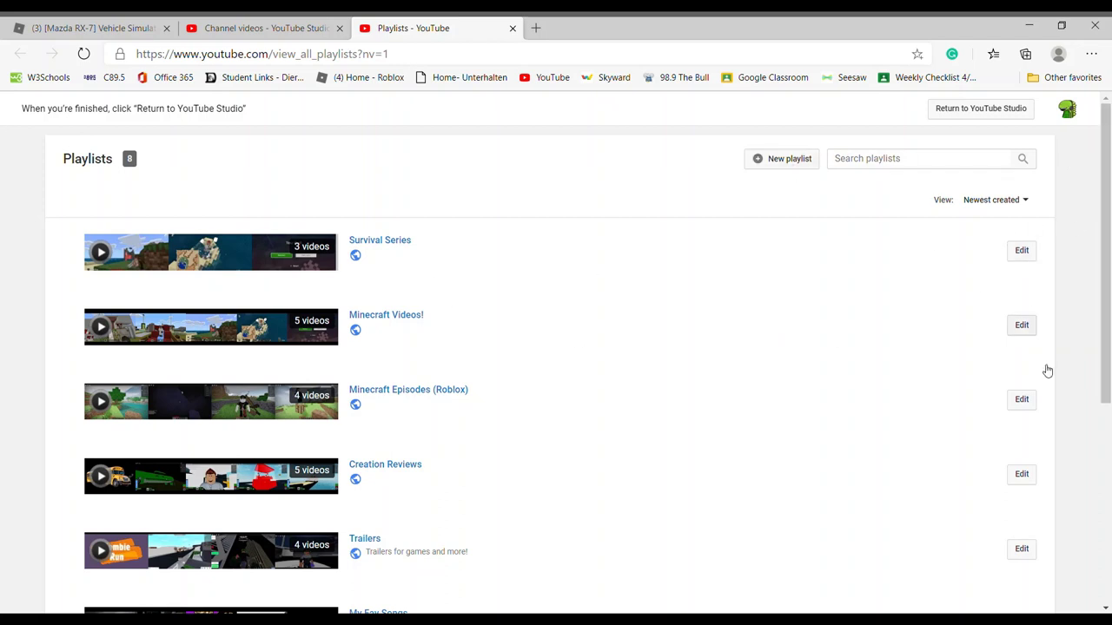
left_click(1002, 107)
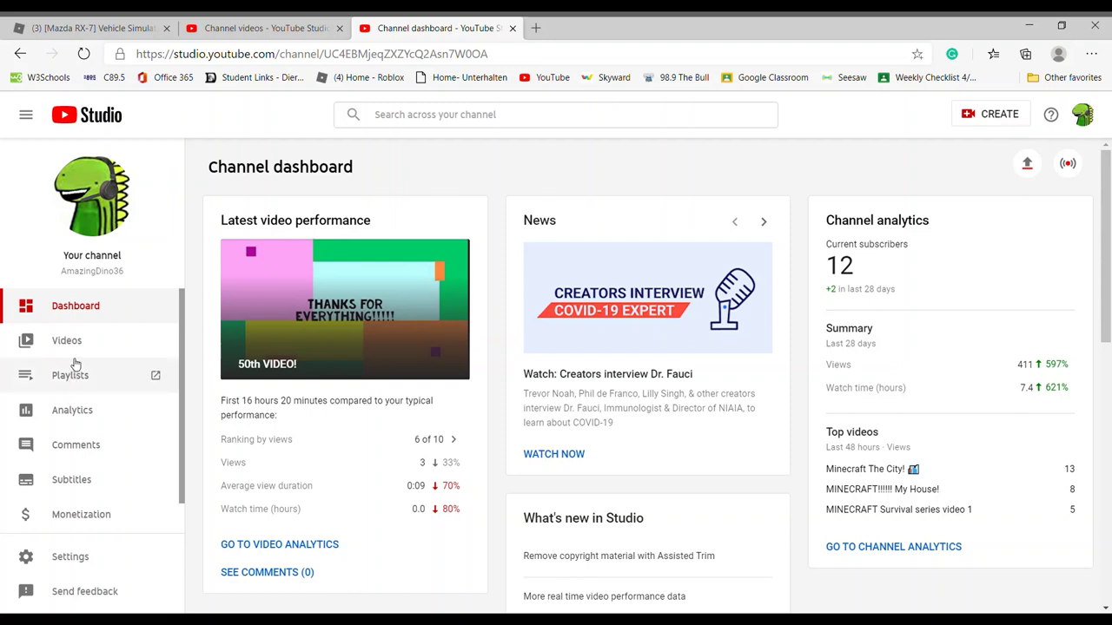
left_click(95, 408)
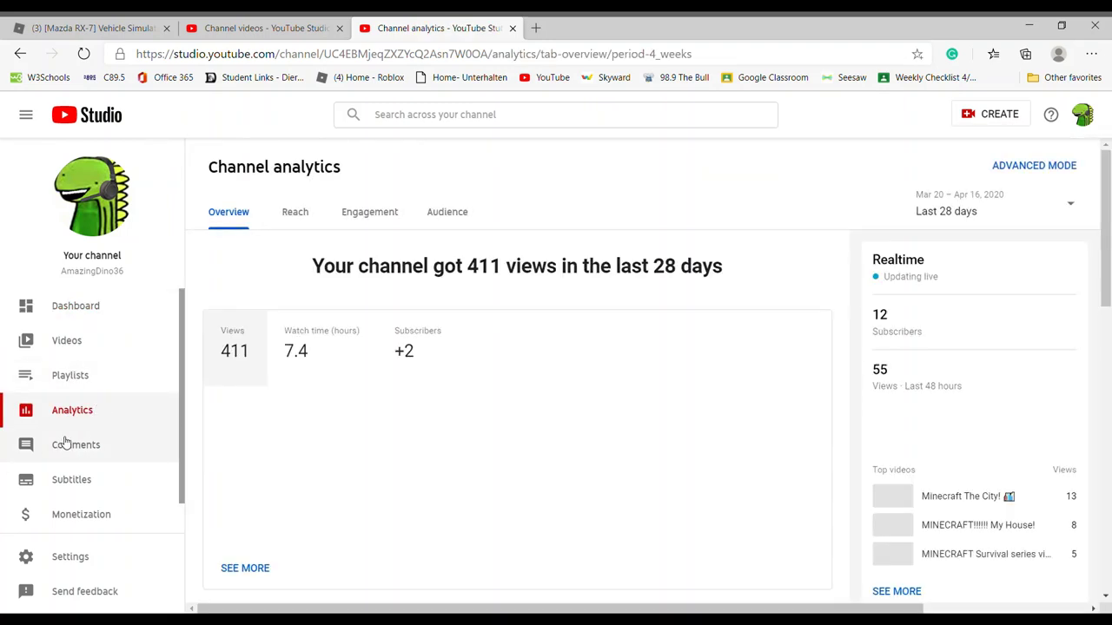
scroll(425, 422, "down", 1)
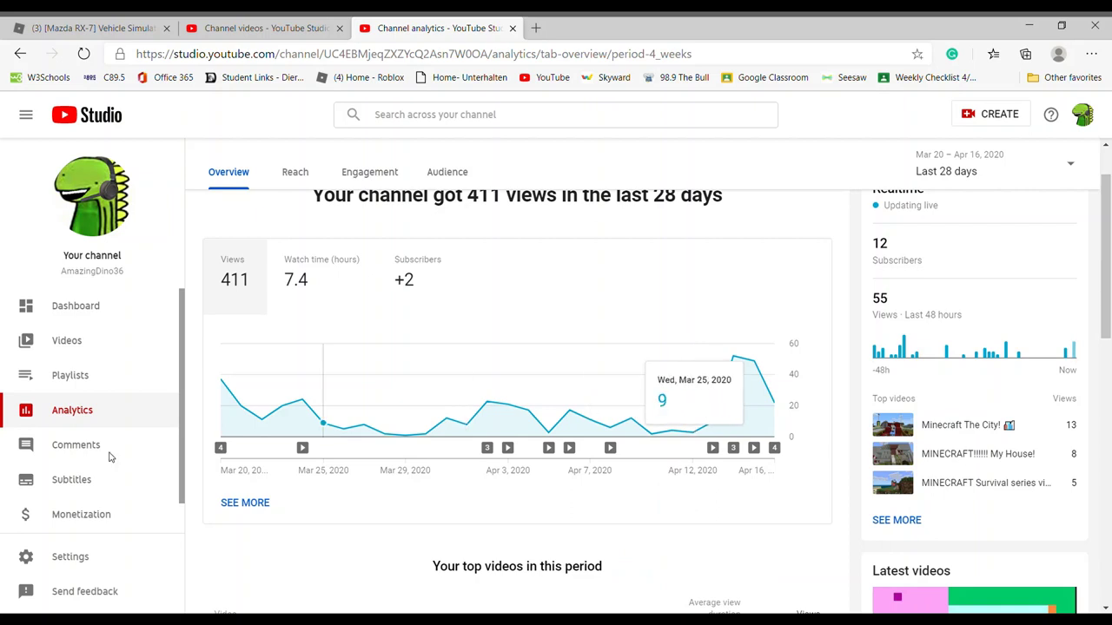
scroll(78, 512, "down", 1)
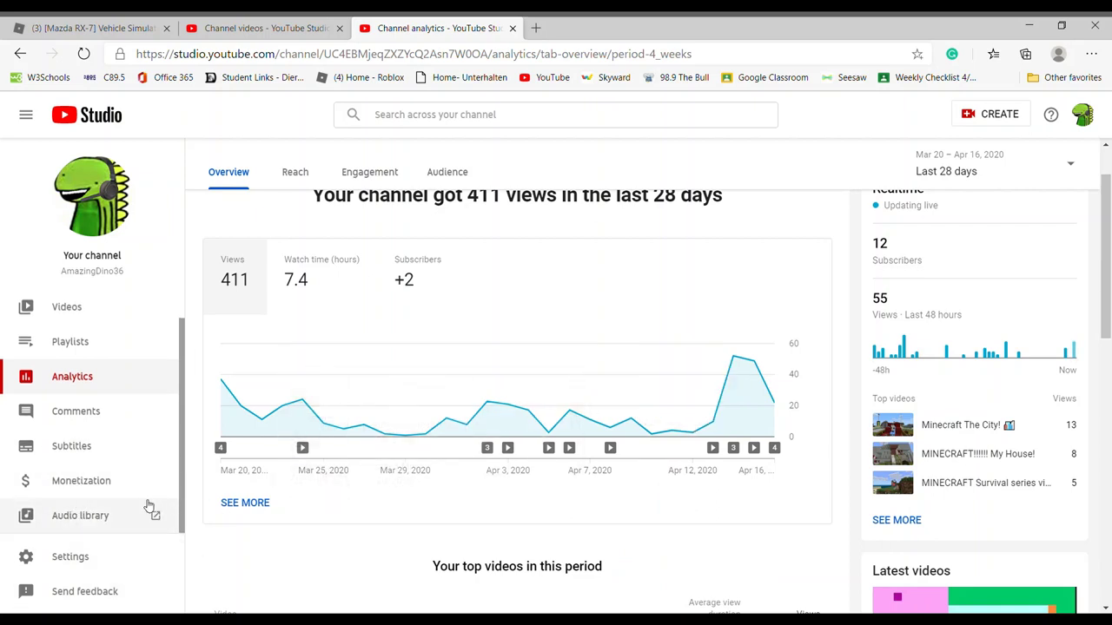
left_click(65, 519)
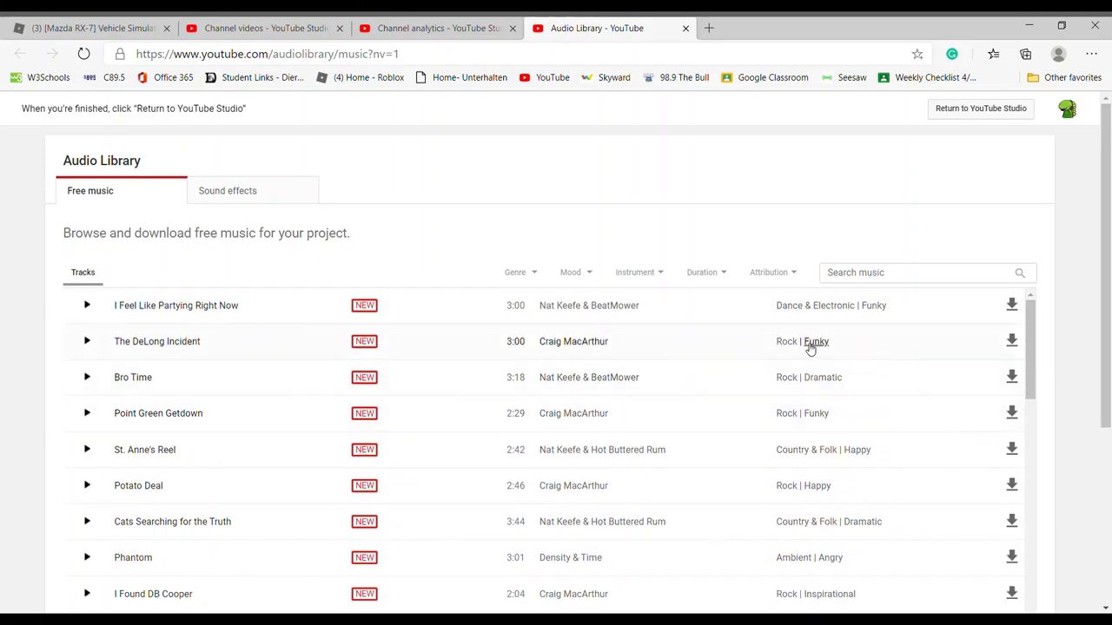
Expand 'I Feel Like Partying Right Now', browse Sound effects, then return to the Channel videos tab.
left_click(86, 312)
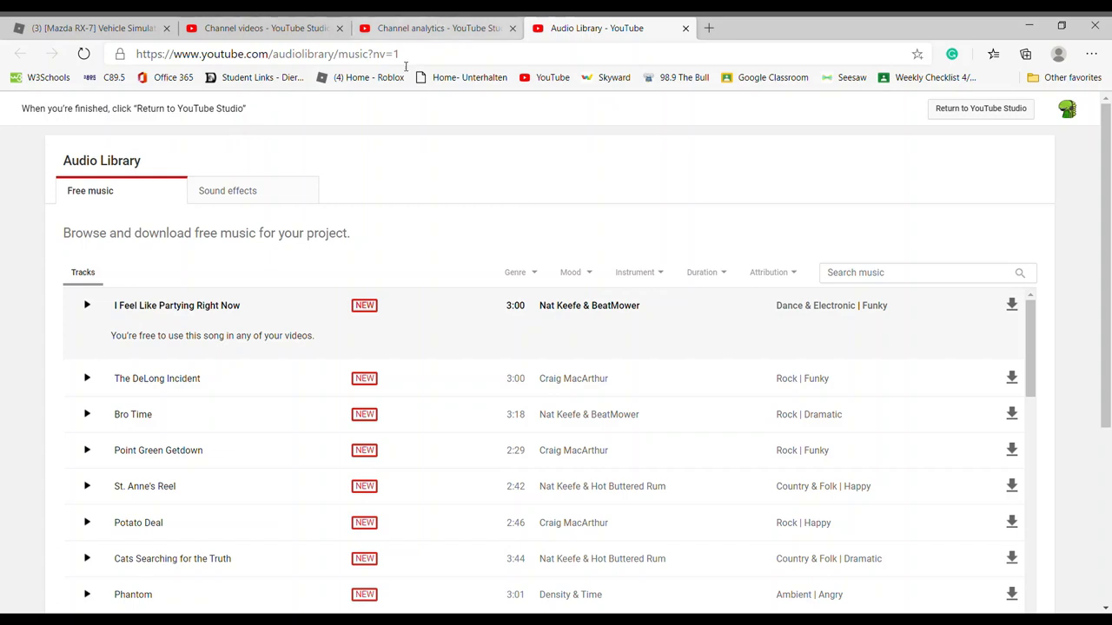
left_click(269, 190)
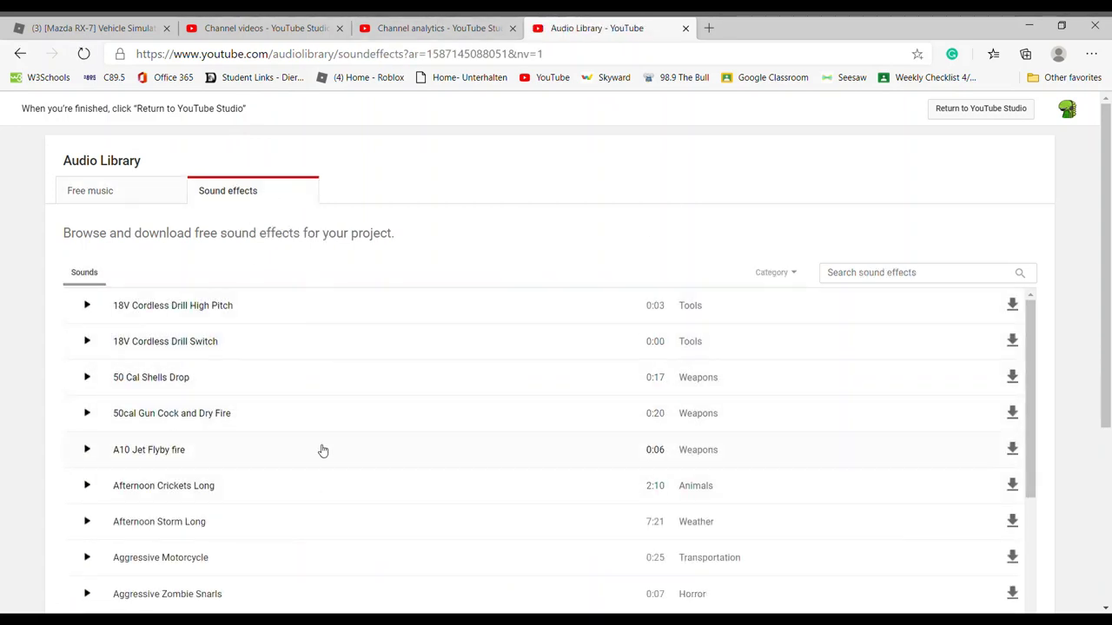
left_click(260, 27)
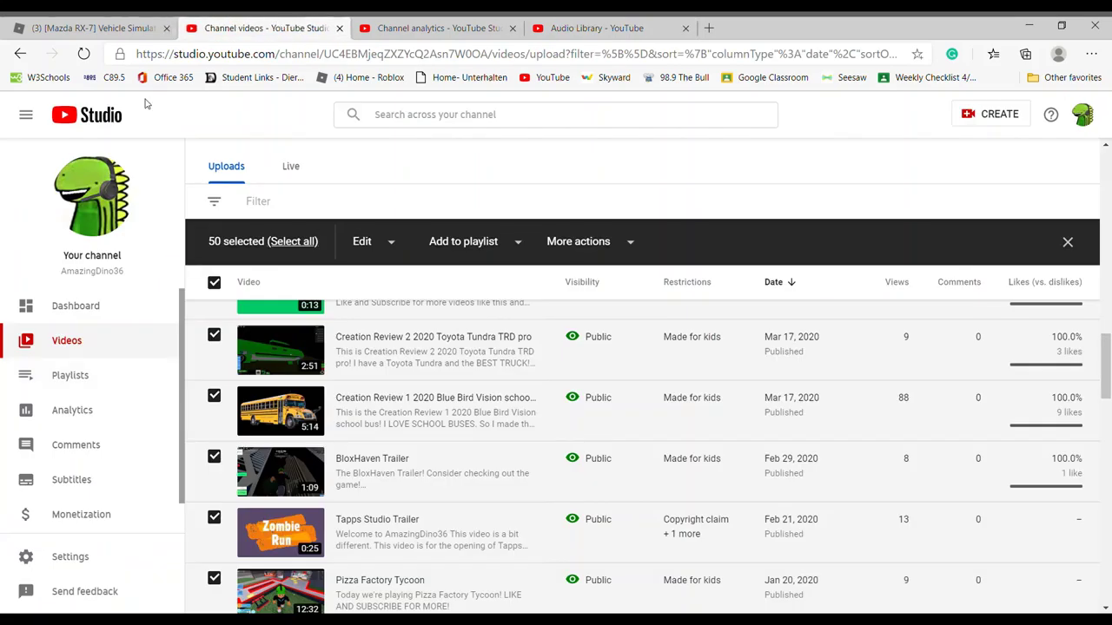
Go back through the channel's public Videos page to the AmazingDino36 Home tab.
left_click(14, 54)
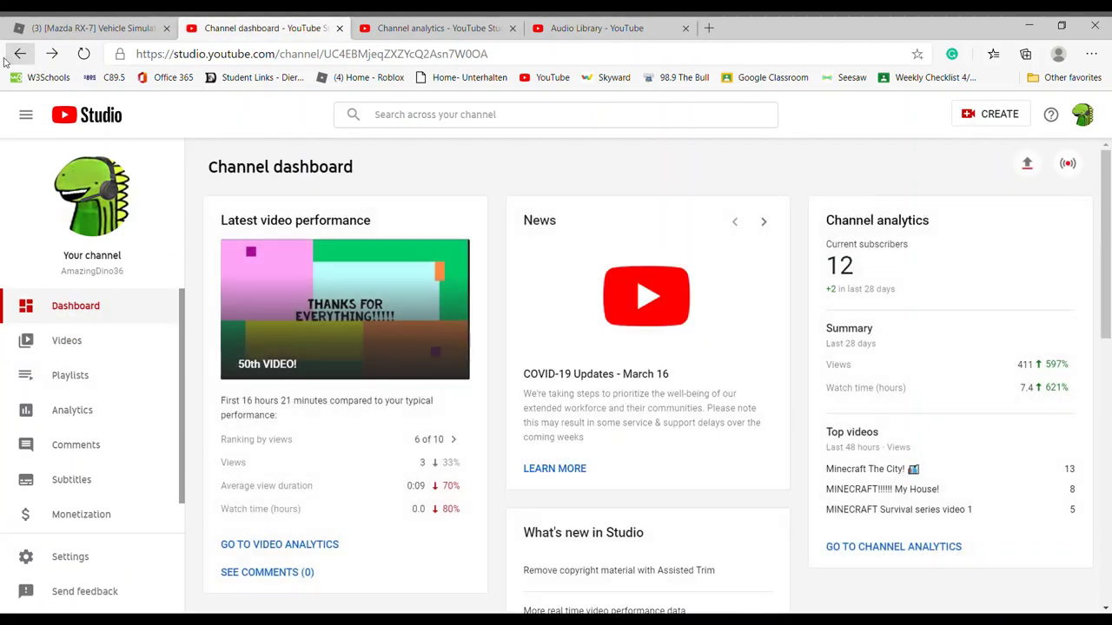
left_click(7, 56)
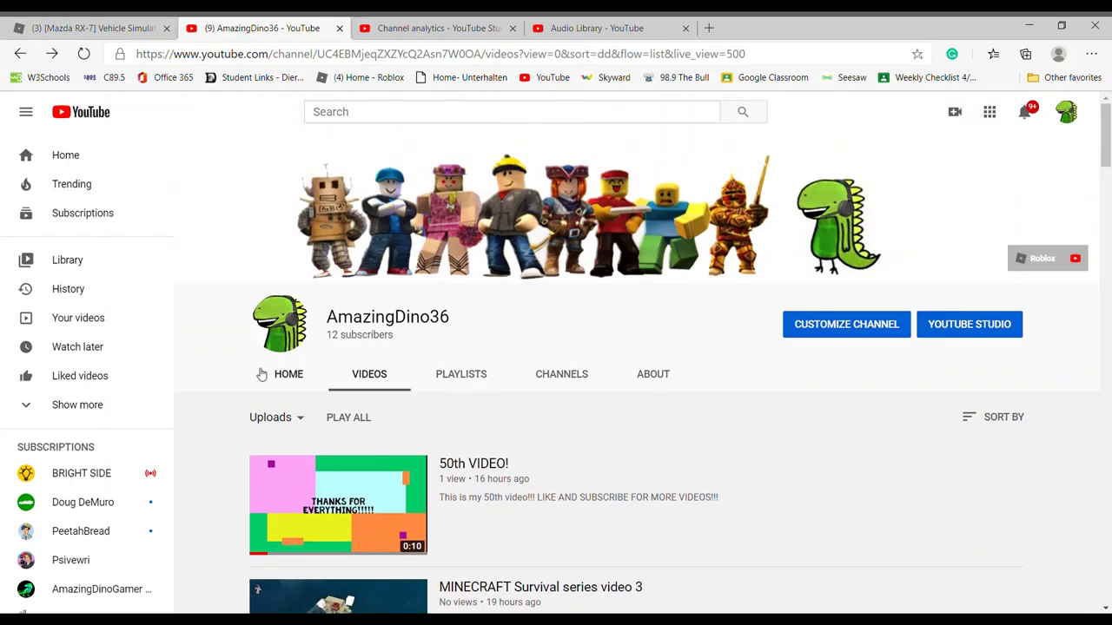
left_click(263, 375)
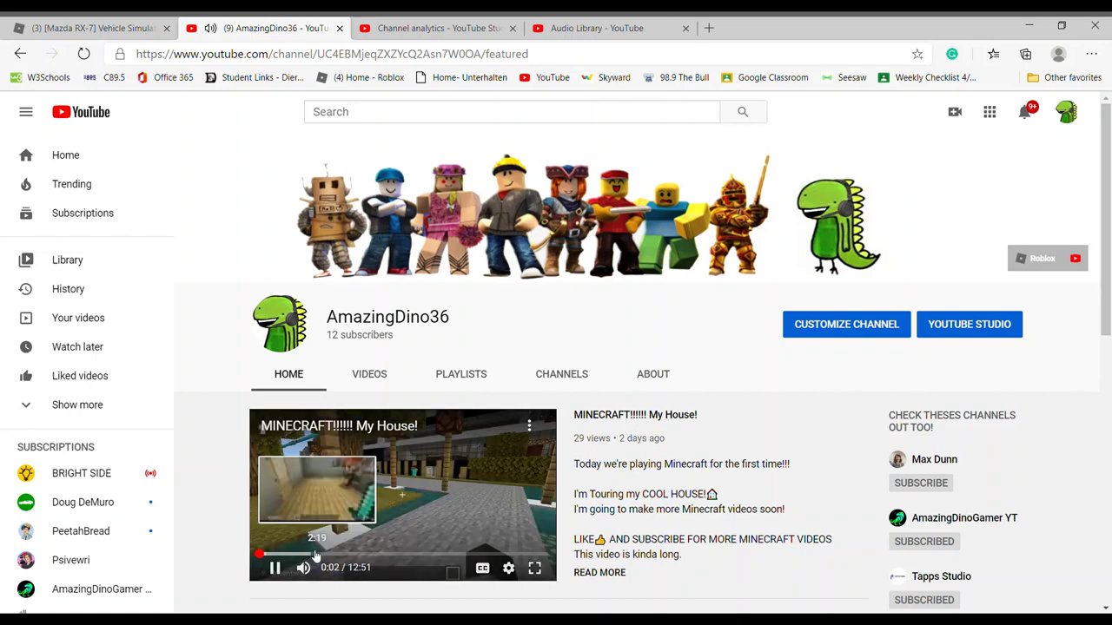
Pause the featured 'MINECRAFT!!!!!! My House!' video at 0:03 and scroll around the Home page.
left_click(275, 568)
scroll(417, 298, "down", 2)
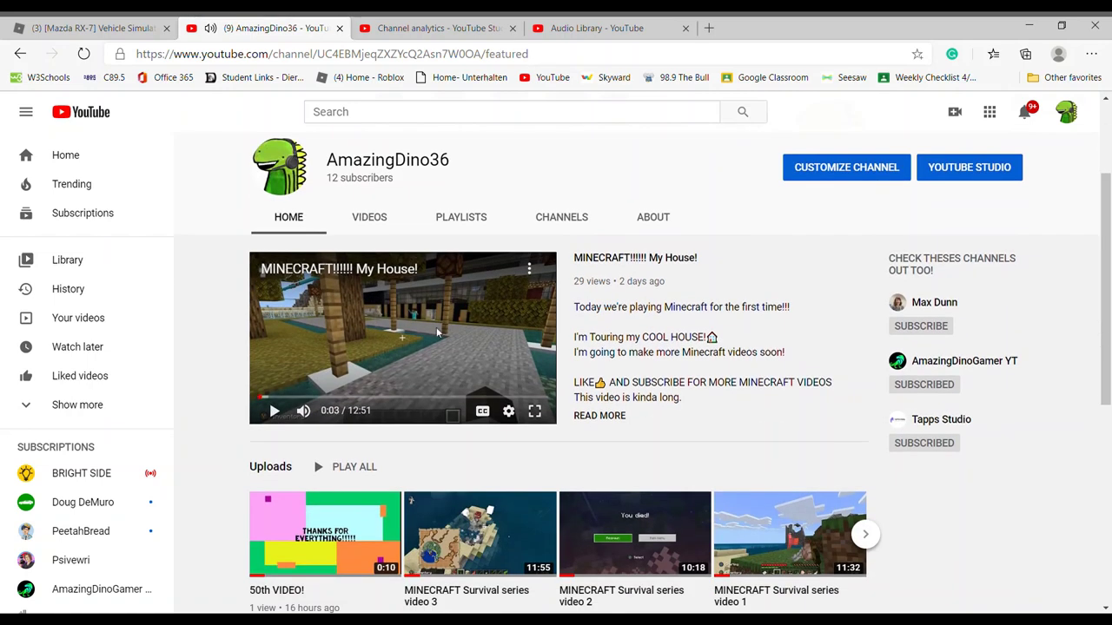
scroll(525, 376, "up", 2)
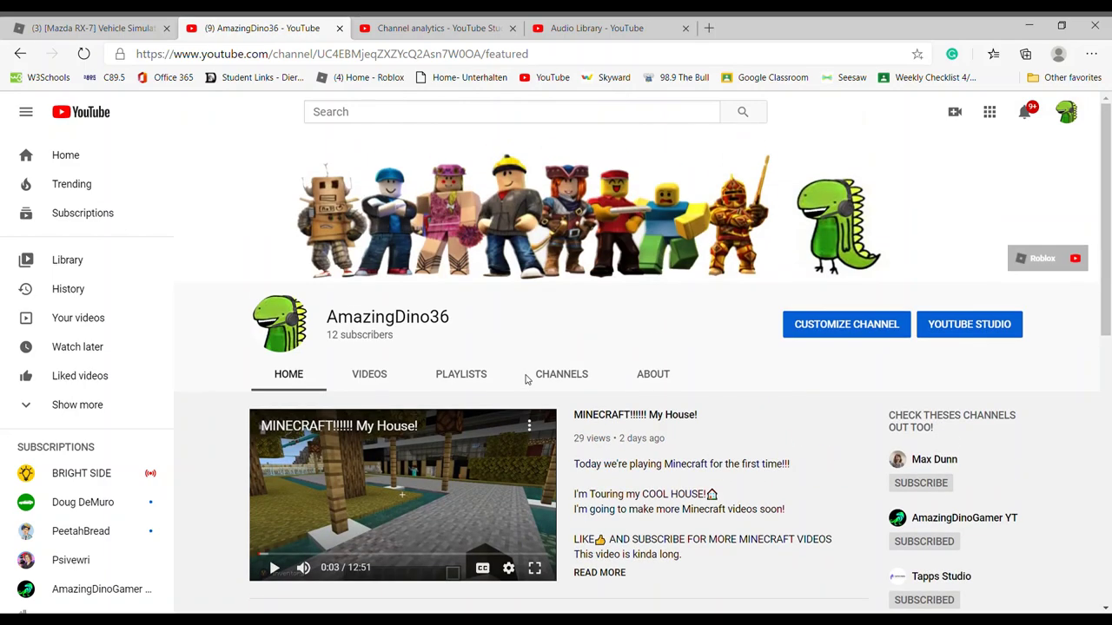
scroll(563, 478, "down", 2)
scroll(521, 473, "up", 2)
scroll(448, 462, "down", 2)
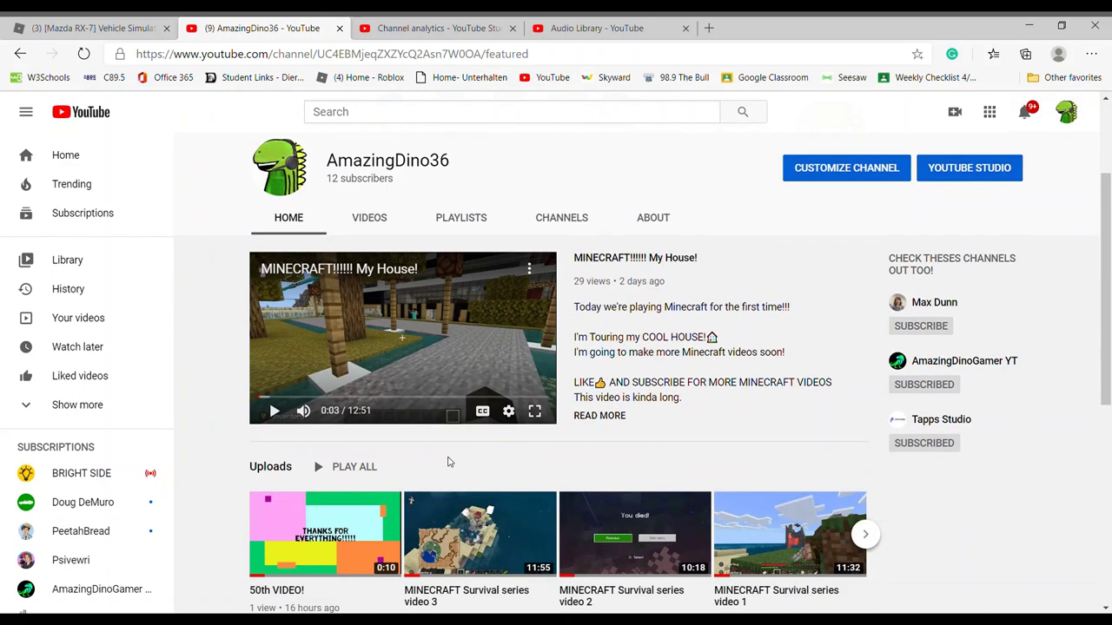
scroll(448, 462, "down", 5)
scroll(521, 474, "up", 5)
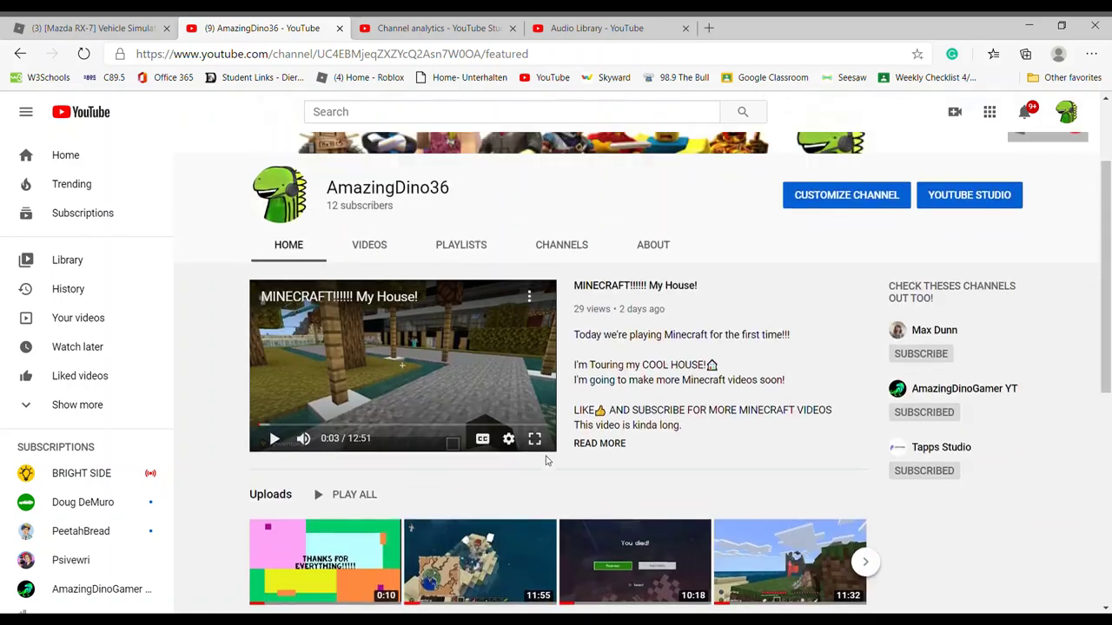
scroll(546, 461, "up", 2)
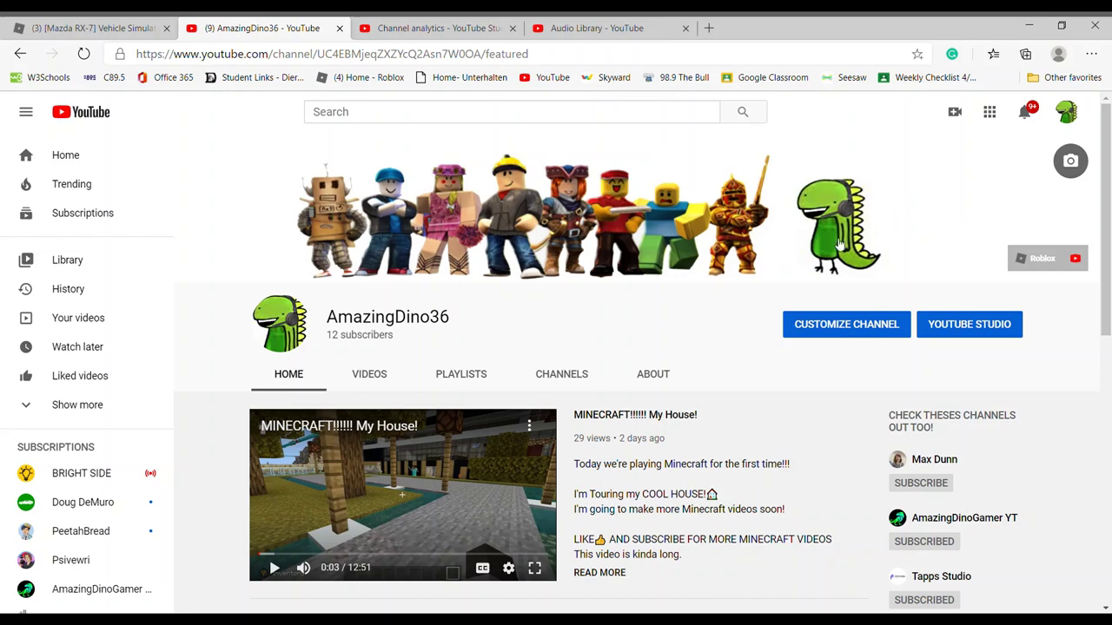
scroll(712, 224, "down", 1)
scroll(721, 261, "up", 1)
scroll(724, 281, "down", 1)
scroll(764, 278, "up", 1)
scroll(712, 243, "down", 3)
scroll(590, 270, "up", 3)
scroll(575, 276, "down", 1)
scroll(565, 278, "up", 1)
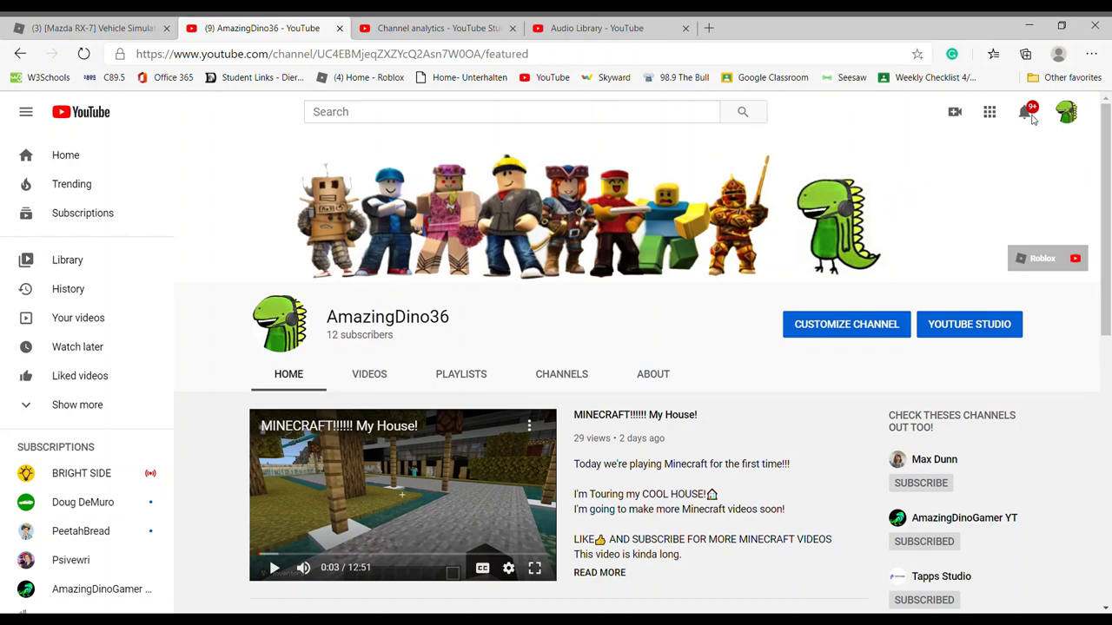